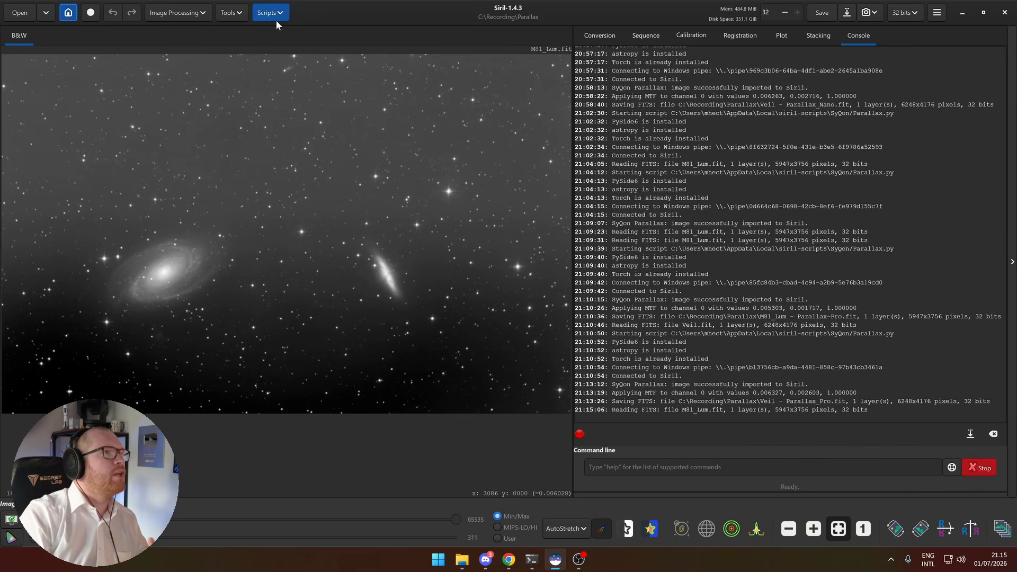
Launch the SyQon Parallax Python script on the loaded M81_Lum image.
{"action": "left_click", "coordinate": [276, 17]}
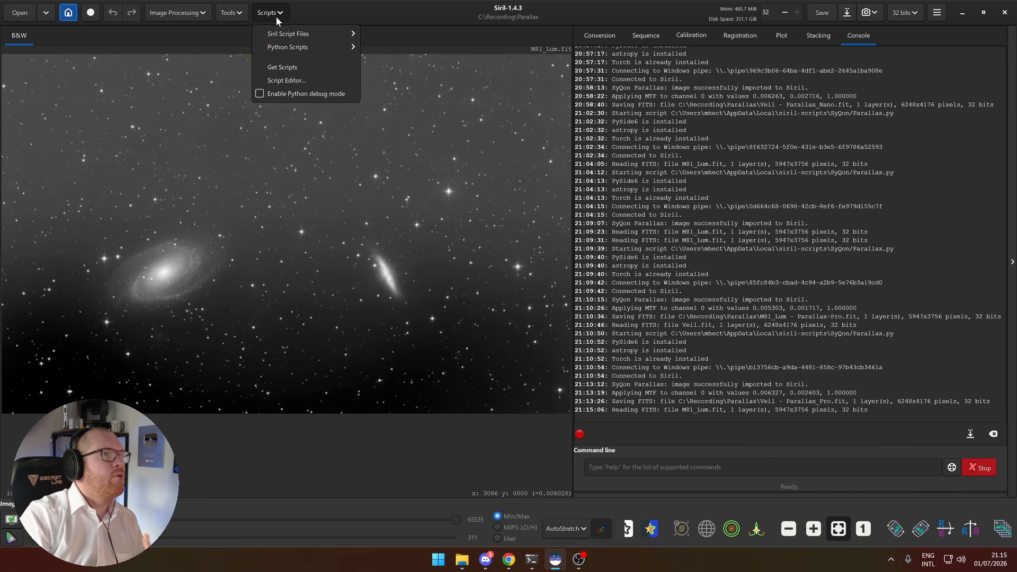
{"action": "mouse_move", "coordinate": [314, 49]}
{"action": "mouse_move", "coordinate": [417, 67]}
{"action": "left_click", "coordinate": [466, 60]}
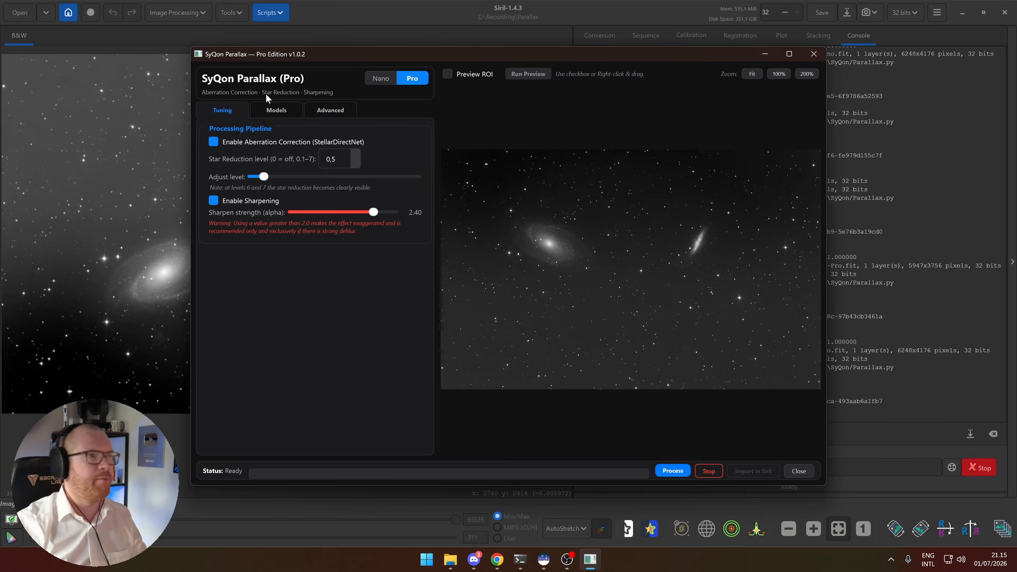
Check the installation status of the AI models for the Nano edition and the Pro edition.
{"action": "left_click", "coordinate": [377, 84]}
{"action": "left_click", "coordinate": [374, 81]}
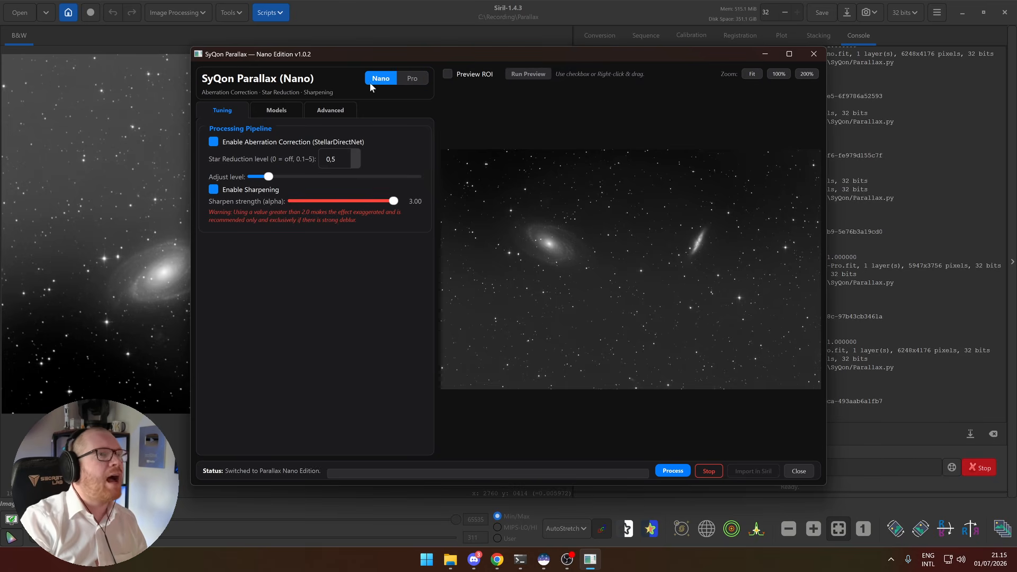
{"action": "left_click", "coordinate": [279, 113]}
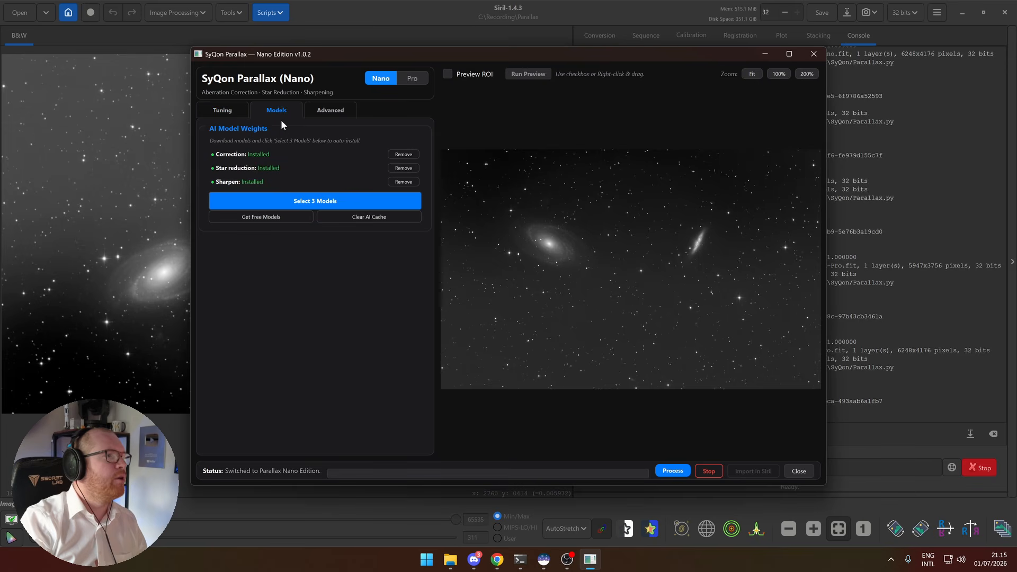
{"action": "left_click", "coordinate": [418, 79]}
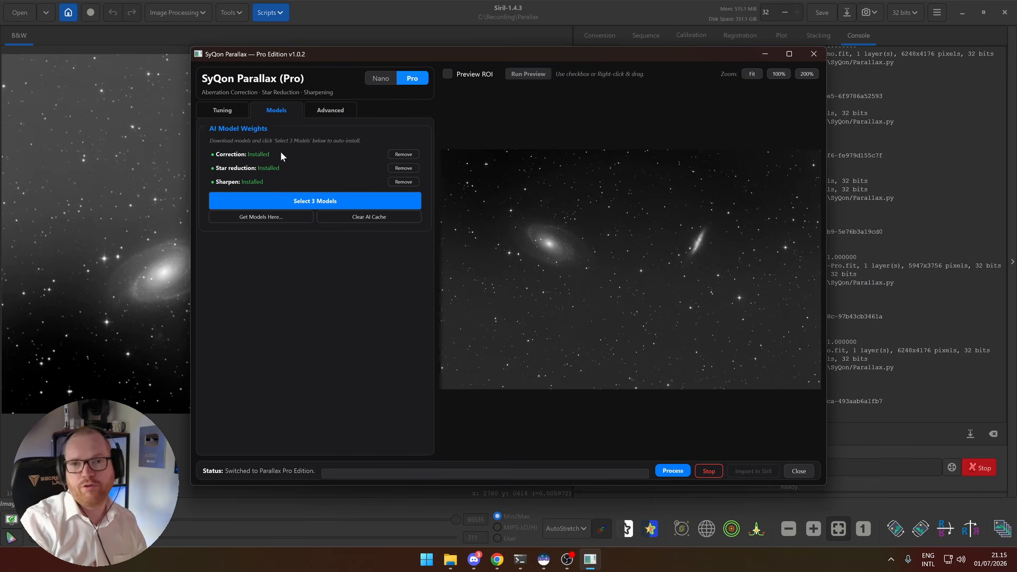
In the Pro edition's tuning settings, set the sharpening strength to 1.95 and the star reduction level to 7.0.
{"action": "left_click", "coordinate": [232, 115]}
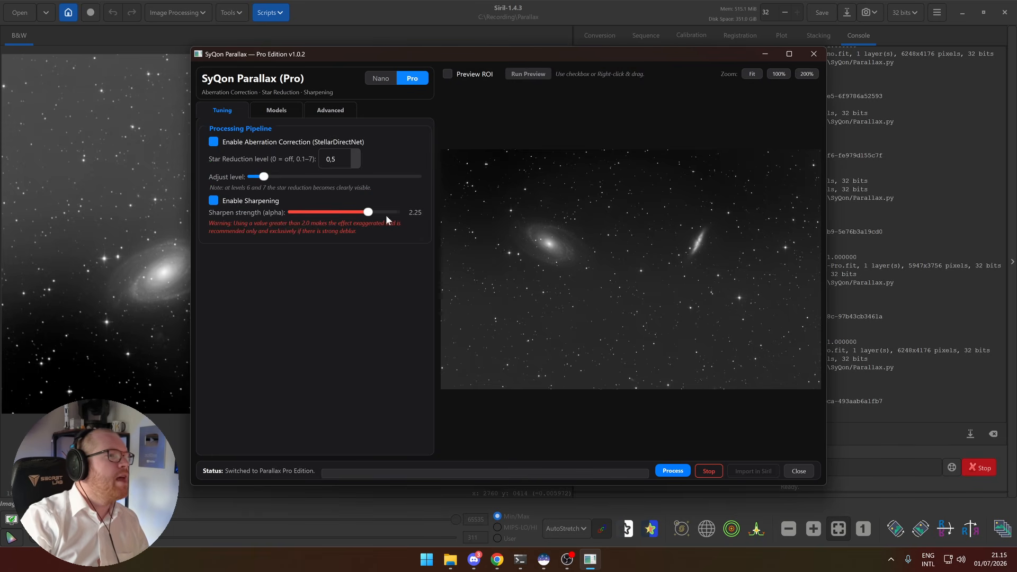
{"action": "left_click_drag", "start_coordinate": [361, 212], "coordinate": [357, 215]}
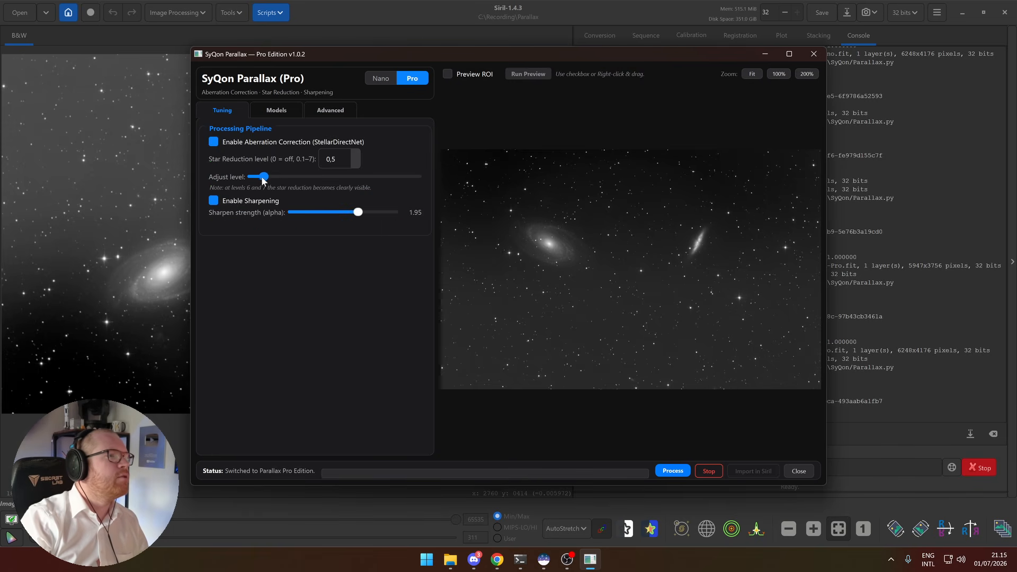
{"action": "left_click_drag", "start_coordinate": [264, 177], "coordinate": [424, 160]}
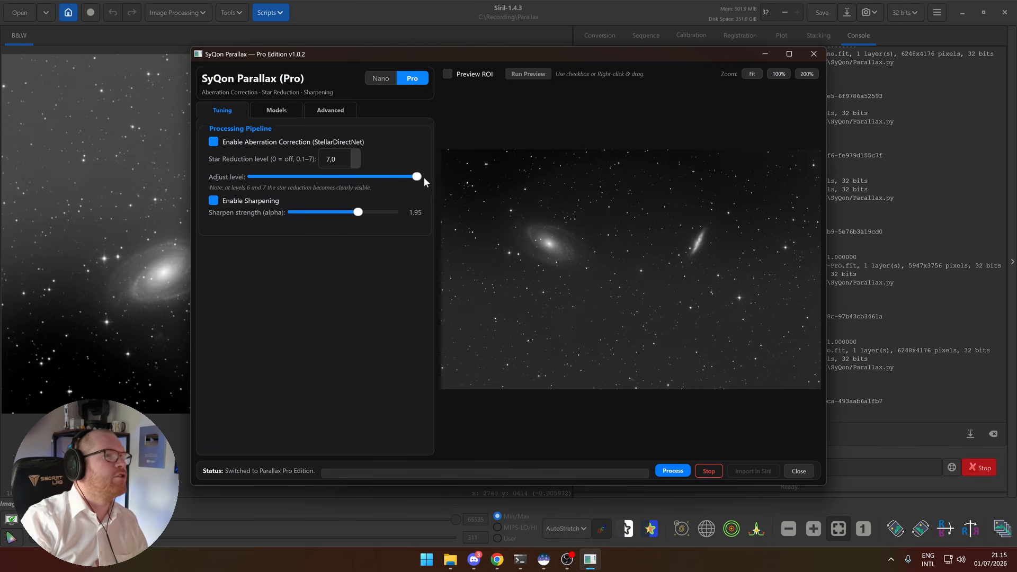
Switch to the Nano edition and set the sharpening strength to 3.00 and the star reduction level to 5.0.
{"action": "left_click", "coordinate": [384, 81]}
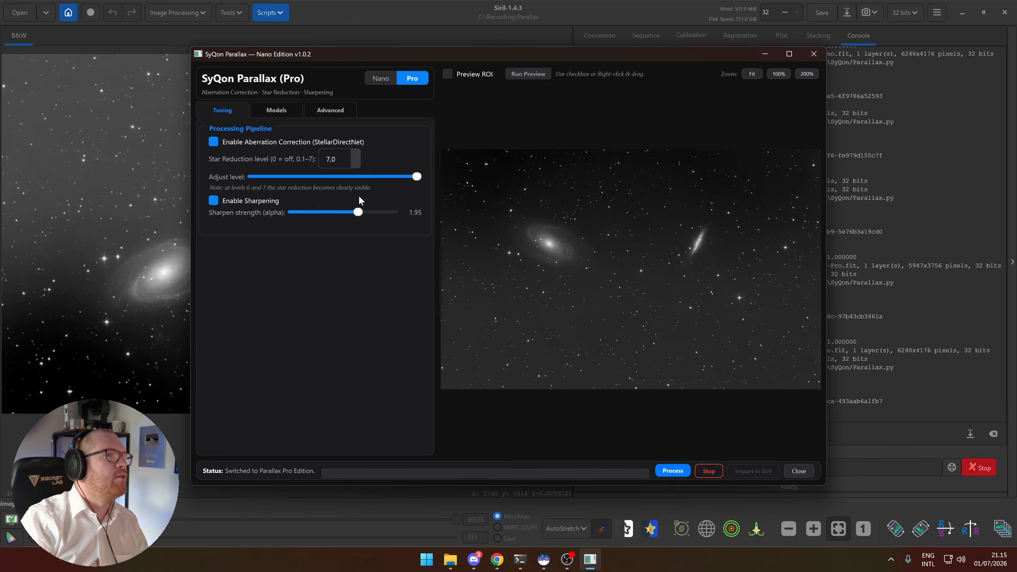
{"action": "left_click_drag", "start_coordinate": [358, 212], "coordinate": [462, 179]}
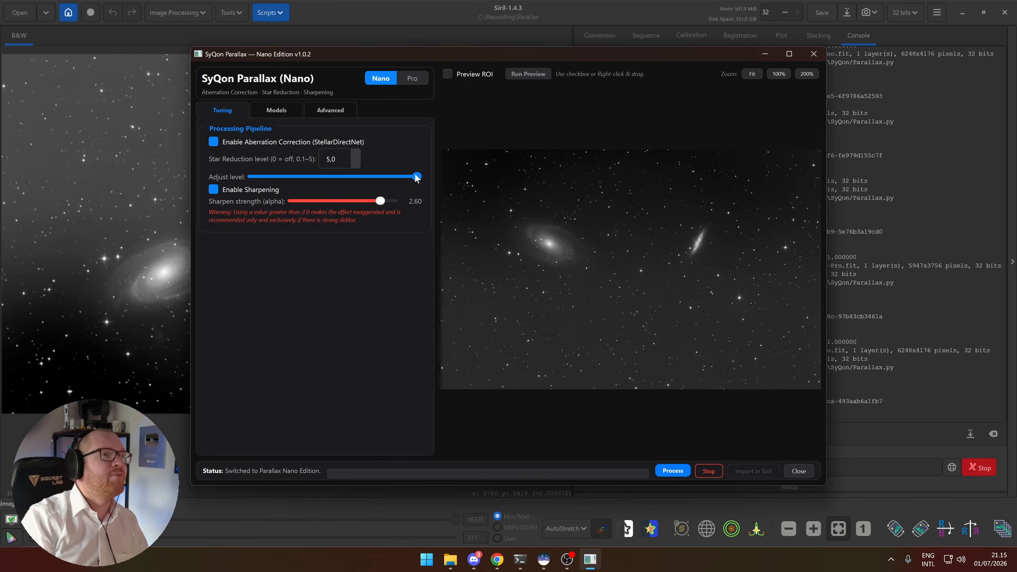
{"action": "left_click_drag", "start_coordinate": [416, 179], "coordinate": [373, 186]}
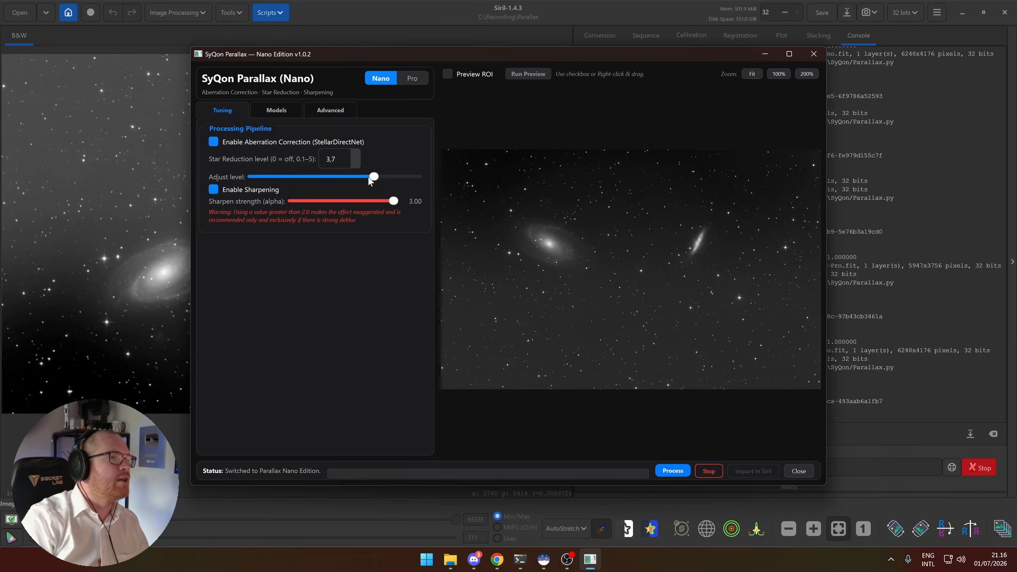
{"action": "left_click_drag", "start_coordinate": [369, 179], "coordinate": [439, 179]}
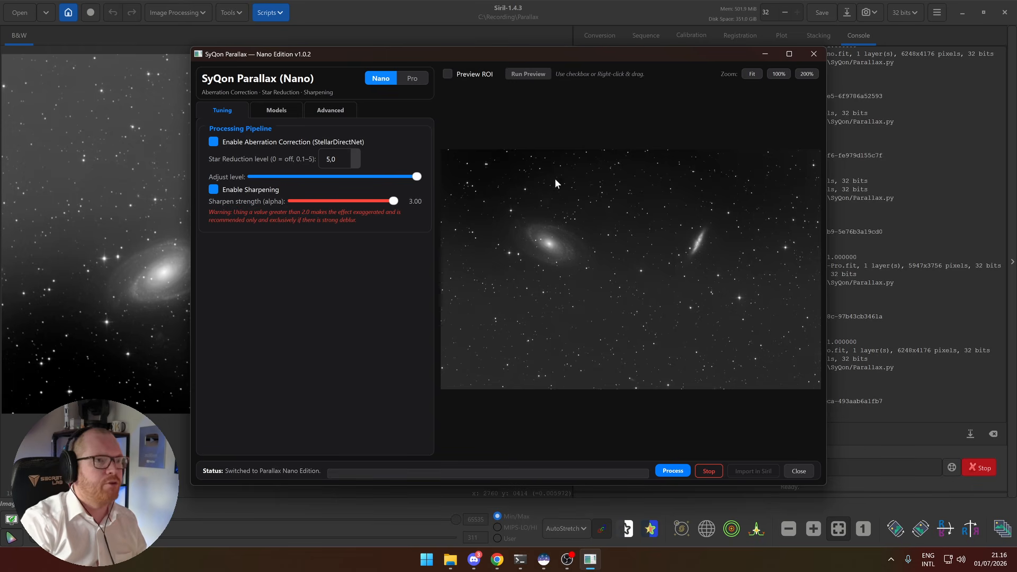
Enable the preview region, place it over the spiral arms beside the large galaxy's core, and run the Nano preview.
{"action": "left_click", "coordinate": [447, 74]}
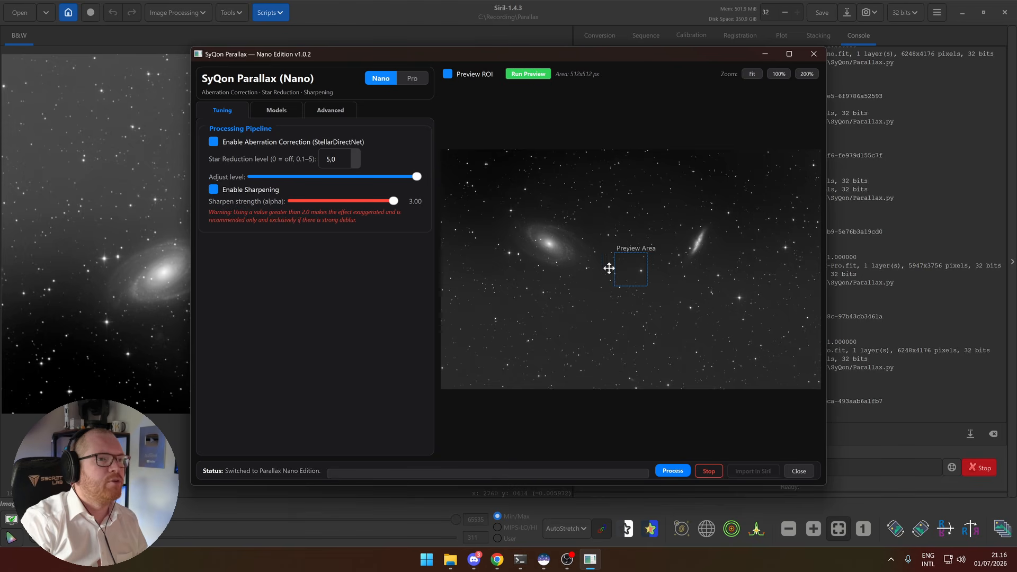
{"action": "left_click_drag", "start_coordinate": [631, 281], "coordinate": [568, 262]}
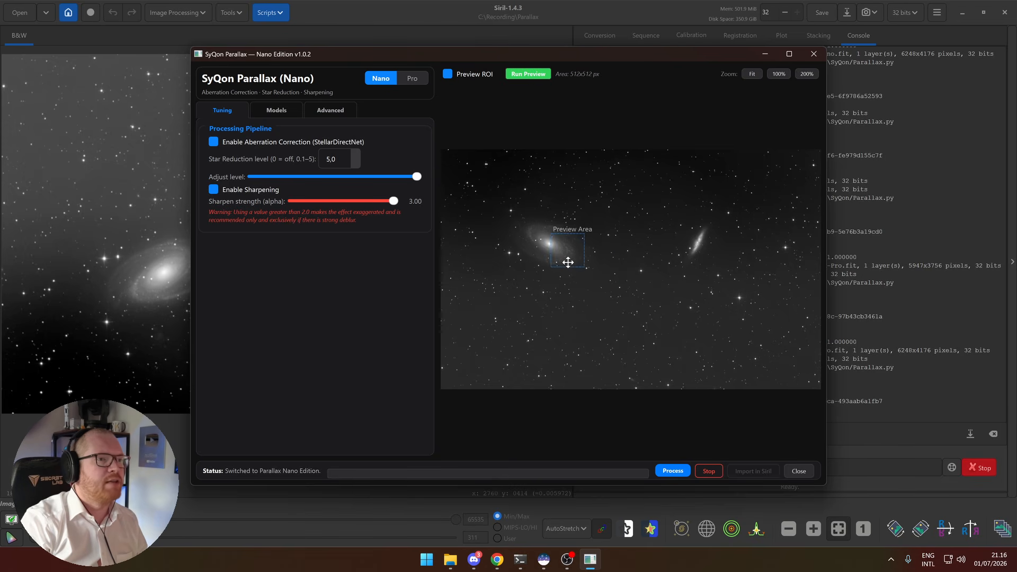
{"action": "scroll", "coordinate": [566, 260], "scroll_direction": "up", "scroll_amount": 5}
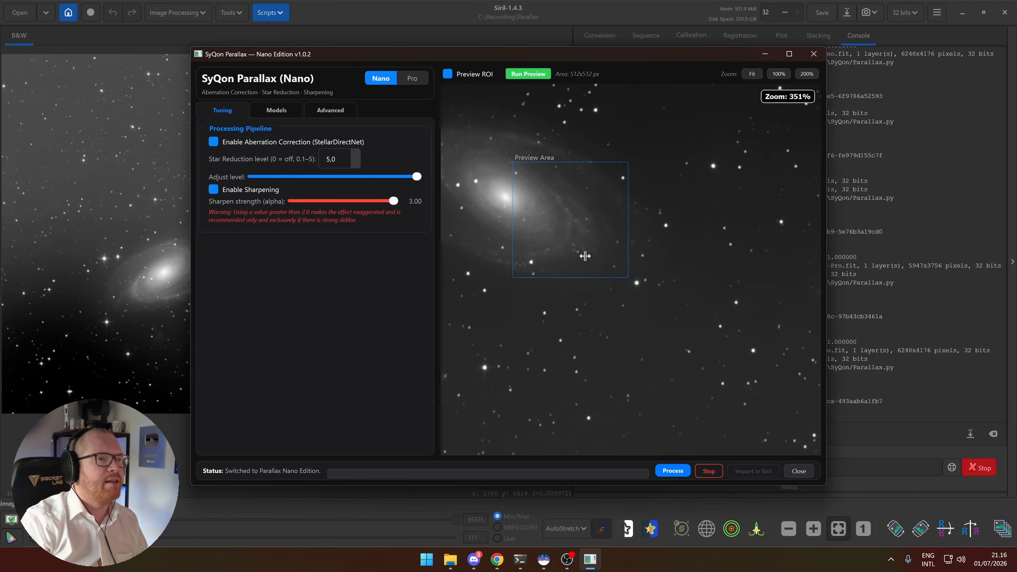
{"action": "left_click", "coordinate": [537, 78]}
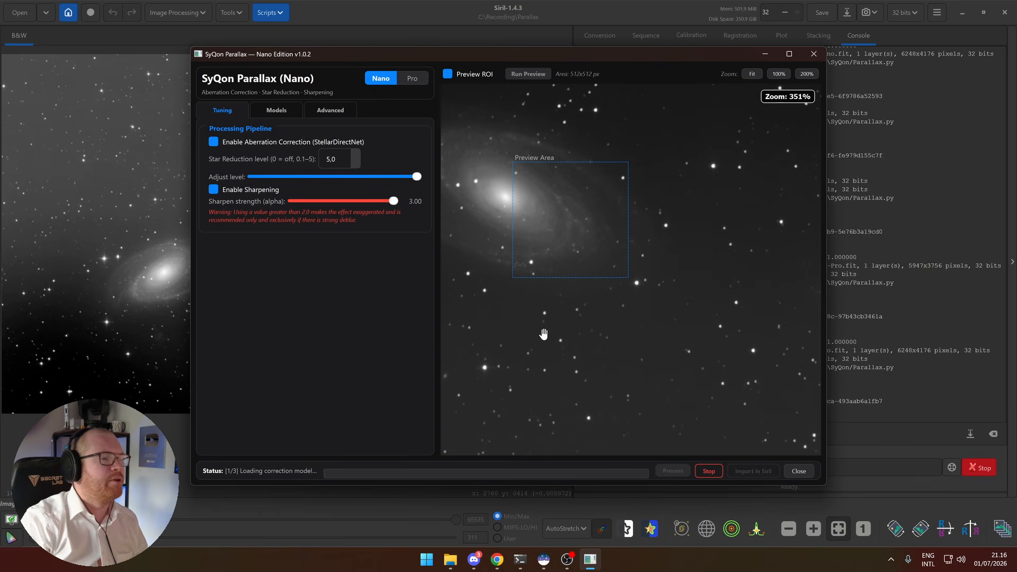
Compare the Nano preview before and after across the galaxy's spiral arms using the comparison divider.
{"action": "scroll", "coordinate": [580, 239], "scroll_direction": "up", "scroll_amount": 6}
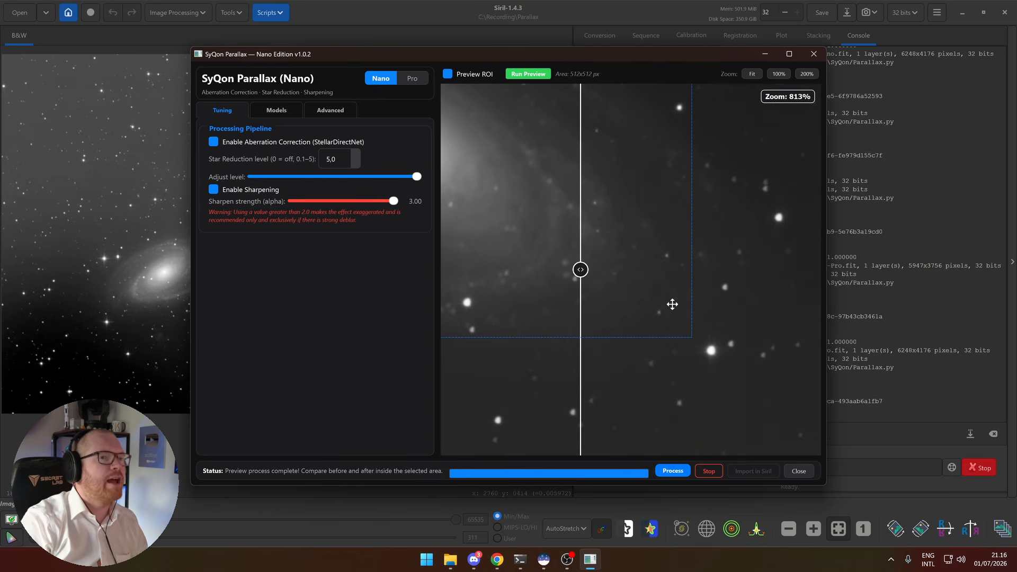
{"action": "left_click_drag", "start_coordinate": [734, 275], "coordinate": [795, 343]}
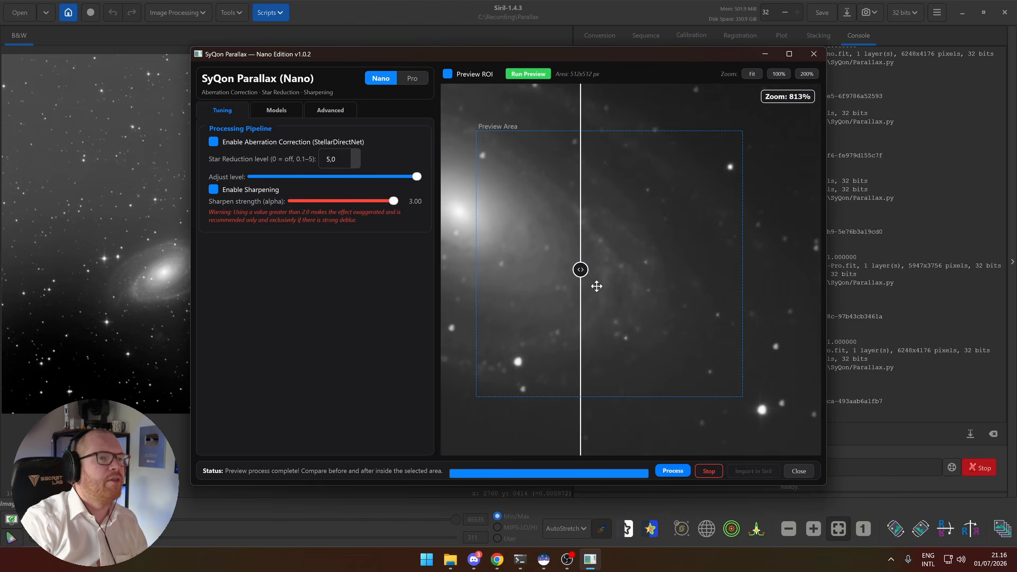
{"action": "left_click_drag", "start_coordinate": [582, 269], "coordinate": [653, 271]}
{"action": "scroll", "coordinate": [632, 358], "scroll_direction": "up", "scroll_amount": 2}
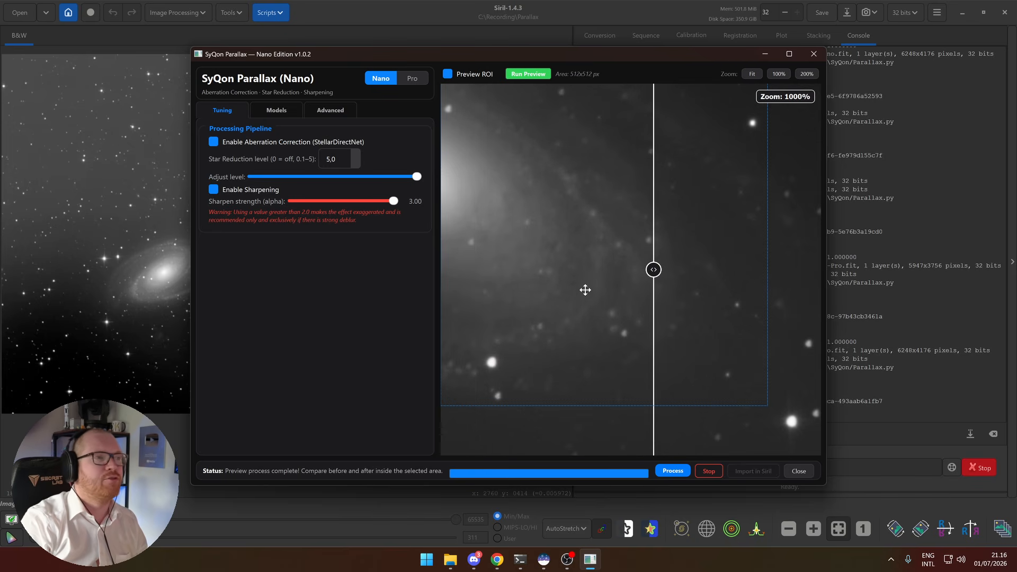
Switch to the Pro edition and run the preview on the same galaxy area.
{"action": "left_click", "coordinate": [417, 78]}
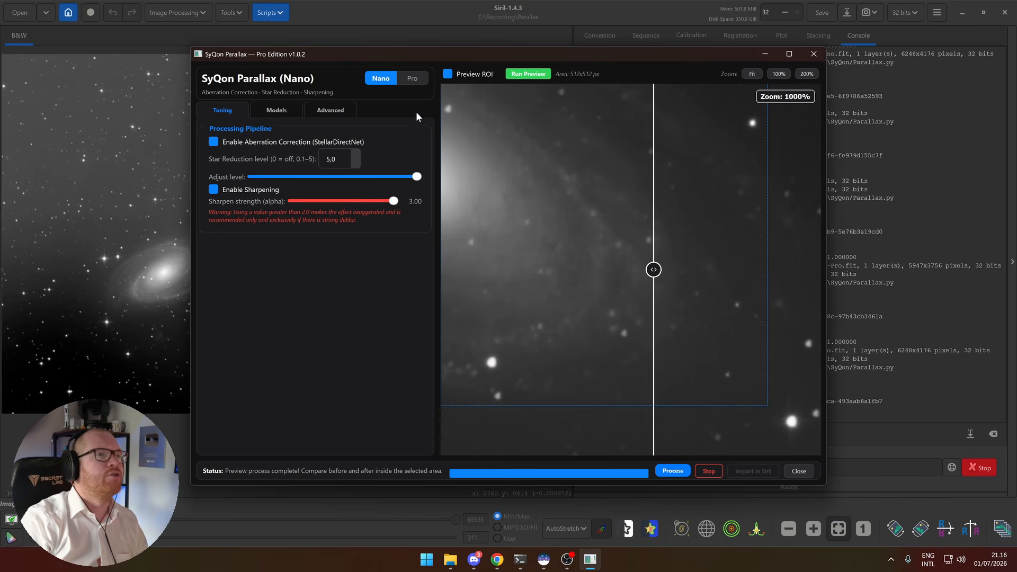
{"action": "scroll", "coordinate": [581, 213], "scroll_direction": "down", "scroll_amount": 3}
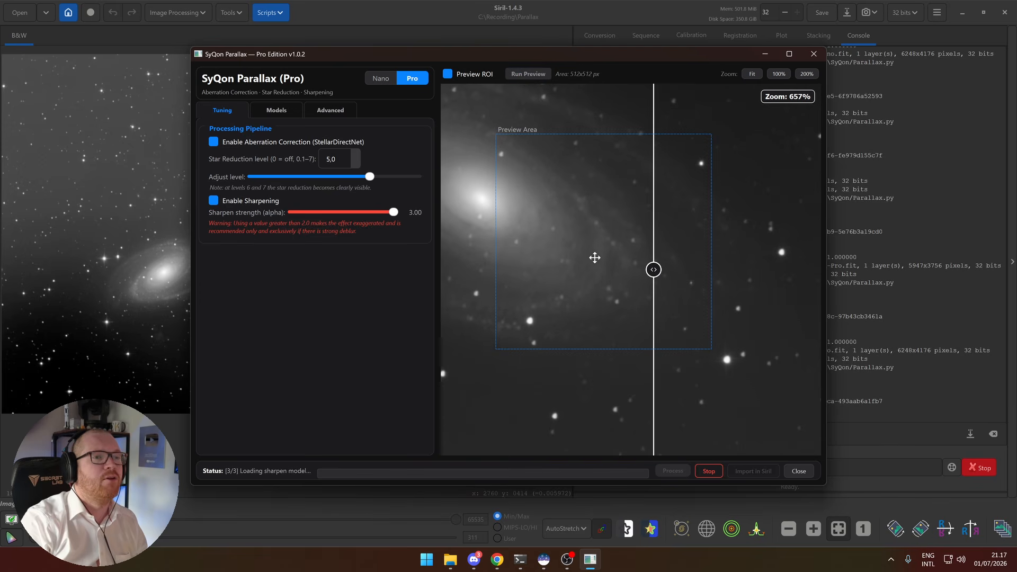
Compare the Pro preview before and after, examining the galaxy's spiral arms and the nearby stars.
{"action": "left_click_drag", "start_coordinate": [654, 270], "coordinate": [504, 270]}
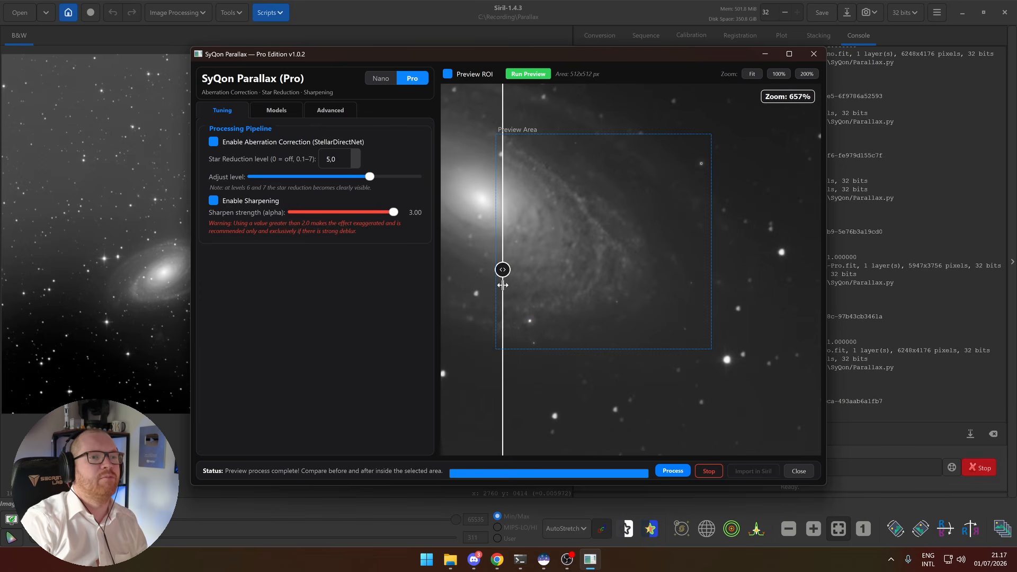
{"action": "scroll", "coordinate": [587, 263], "scroll_direction": "up", "scroll_amount": 3}
{"action": "scroll", "coordinate": [587, 262], "scroll_direction": "down", "scroll_amount": 2}
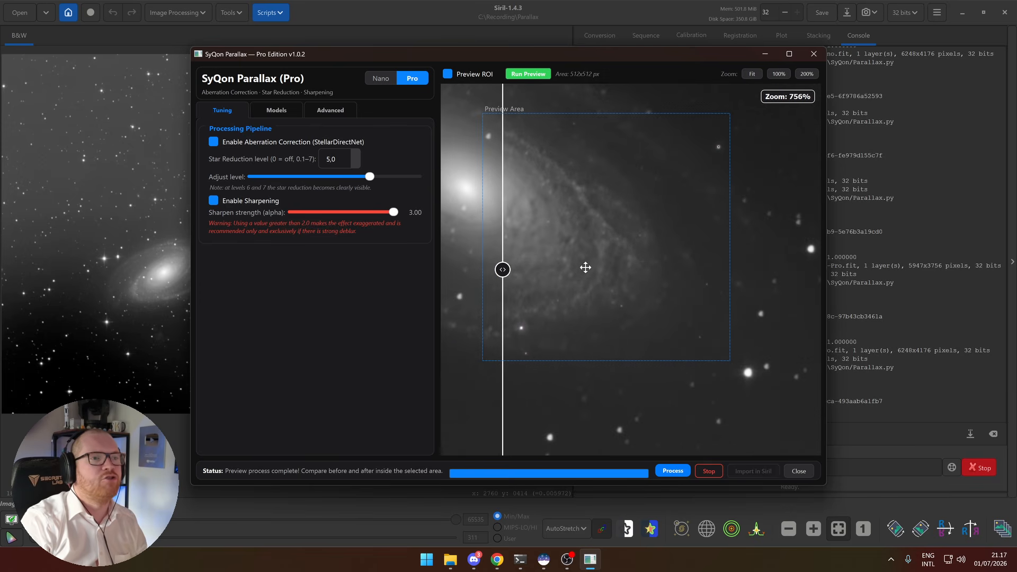
{"action": "left_click_drag", "start_coordinate": [504, 271], "coordinate": [520, 270]}
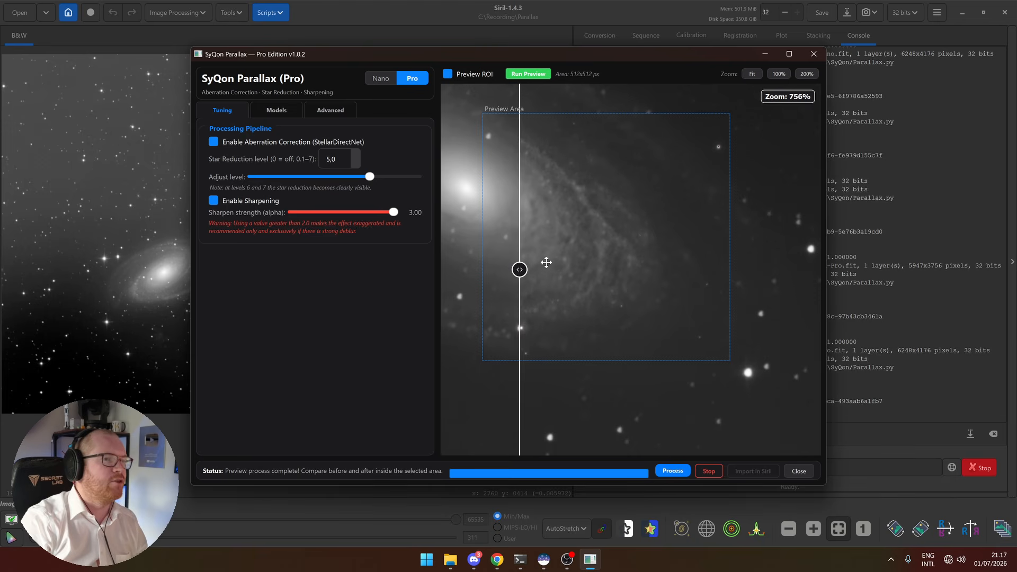
{"action": "left_click_drag", "start_coordinate": [519, 270], "coordinate": [567, 269]}
{"action": "scroll", "coordinate": [634, 272], "scroll_direction": "down", "scroll_amount": 4}
{"action": "scroll", "coordinate": [634, 271], "scroll_direction": "up", "scroll_amount": 2}
{"action": "scroll", "coordinate": [607, 238], "scroll_direction": "down", "scroll_amount": 3}
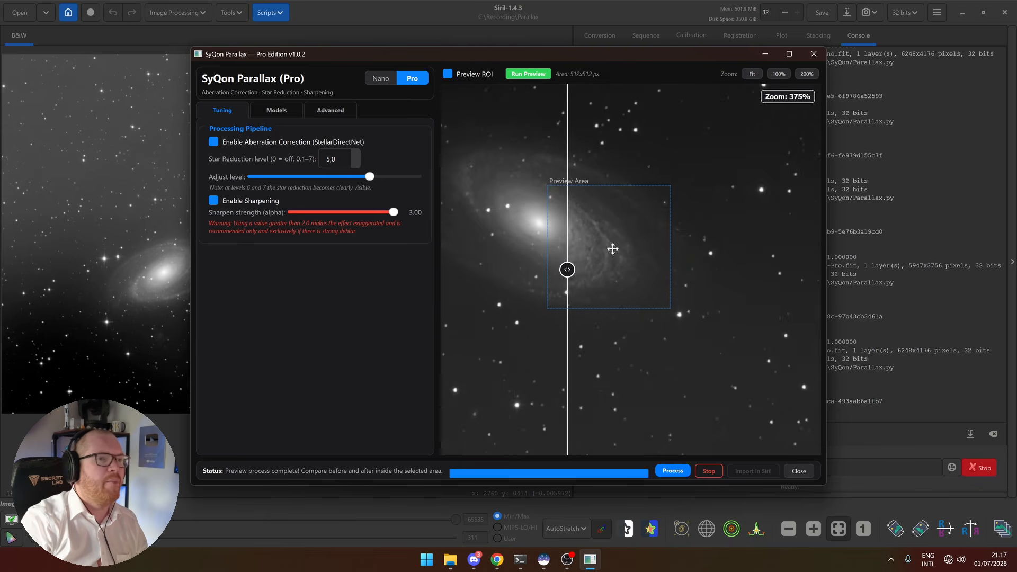
{"action": "scroll", "coordinate": [613, 249], "scroll_direction": "up", "scroll_amount": 2}
Set the star reduction level to 7.0 and process the full image with the Pro edition.
{"action": "left_click_drag", "start_coordinate": [370, 177], "coordinate": [488, 183]}
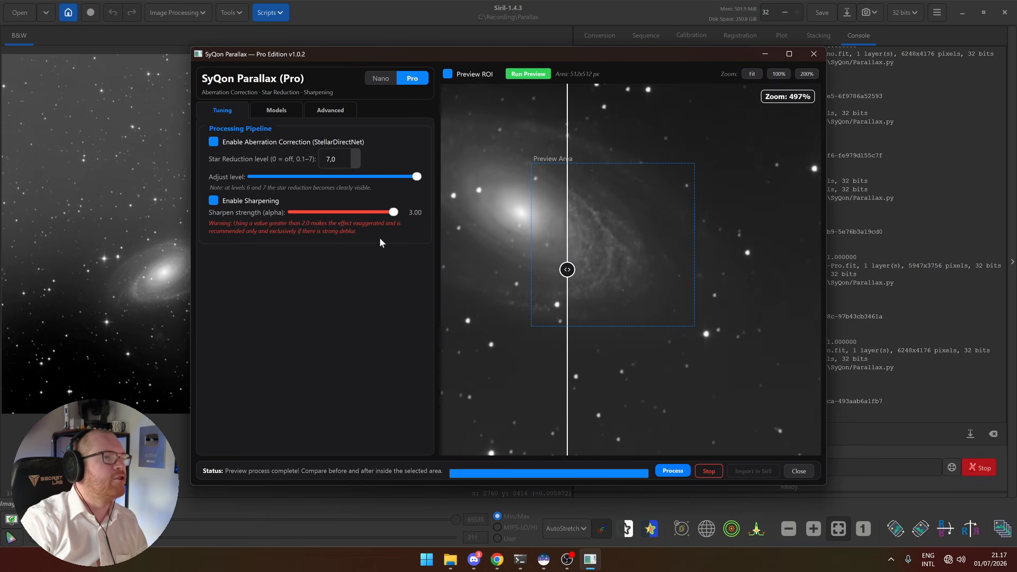
{"action": "left_click", "coordinate": [674, 471]}
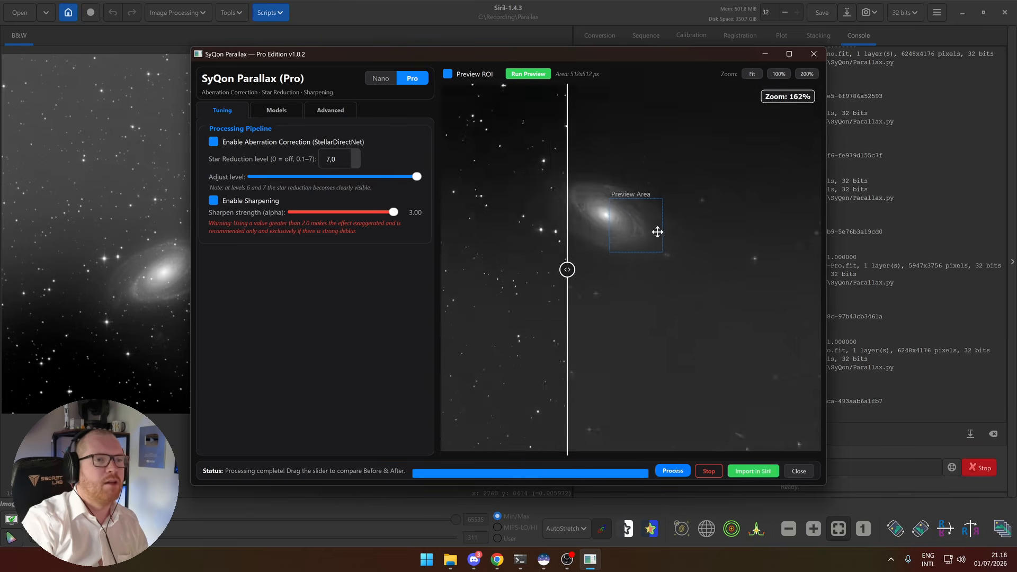
Compare the processed full image before and after, examining the star field and the large galaxy's detail.
{"action": "scroll", "coordinate": [657, 231], "scroll_direction": "down", "scroll_amount": 5}
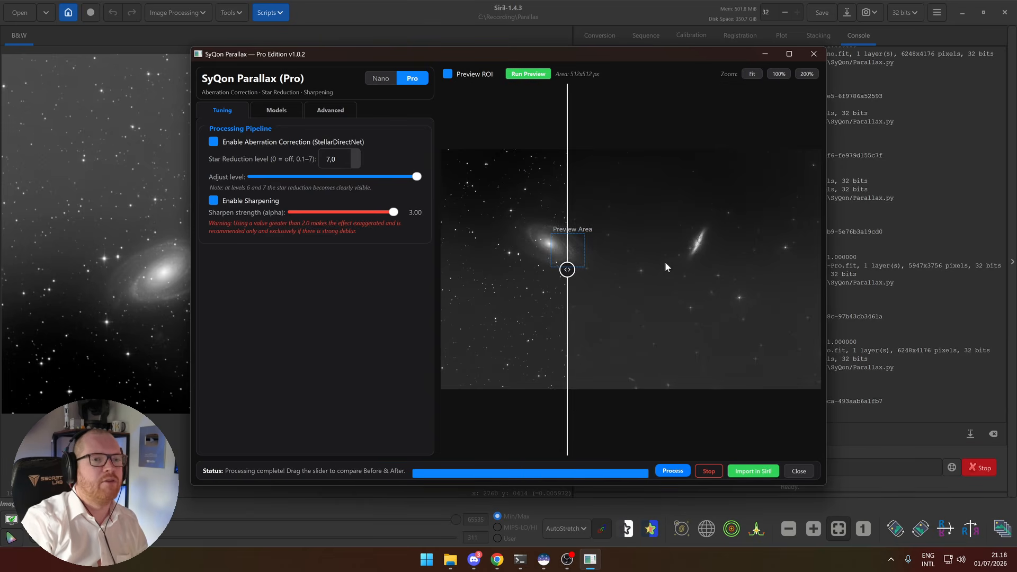
{"action": "left_click_drag", "start_coordinate": [565, 276], "coordinate": [488, 269]}
{"action": "scroll", "coordinate": [548, 241], "scroll_direction": "up", "scroll_amount": 5}
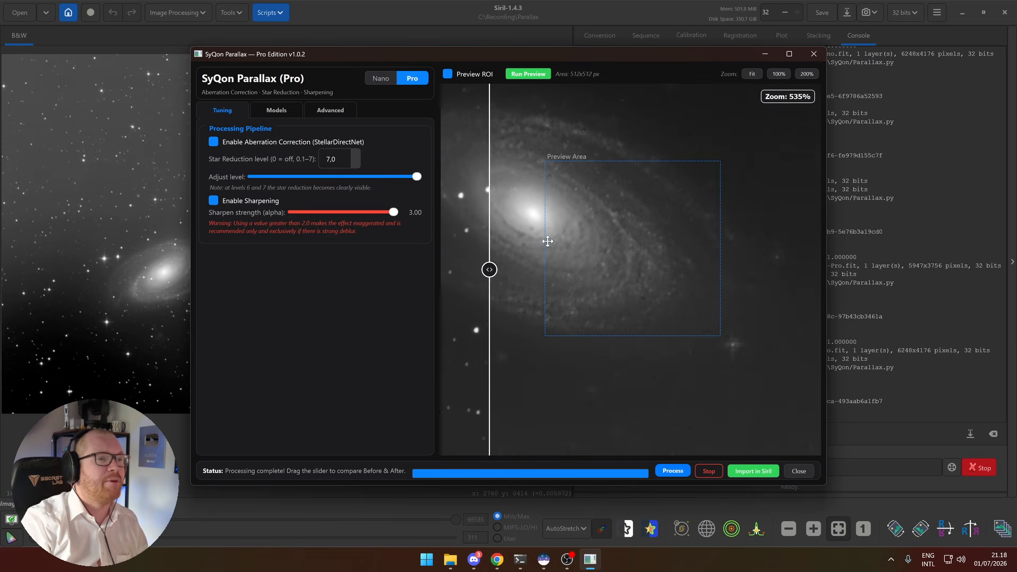
{"action": "mouse_move", "coordinate": [488, 269]}
{"action": "left_mouse_down"}
{"action": "mouse_move", "coordinate": [745, 259]}
{"action": "mouse_move", "coordinate": [488, 270]}
{"action": "mouse_move", "coordinate": [618, 289]}
{"action": "mouse_move", "coordinate": [479, 288]}
{"action": "left_mouse_up"}
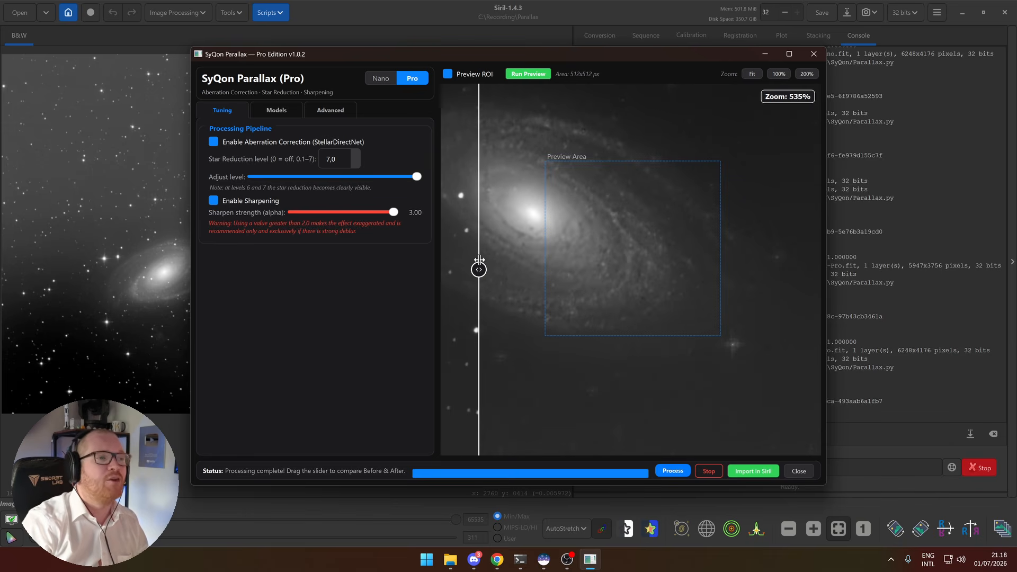
{"action": "left_click_drag", "start_coordinate": [479, 268], "coordinate": [574, 268]}
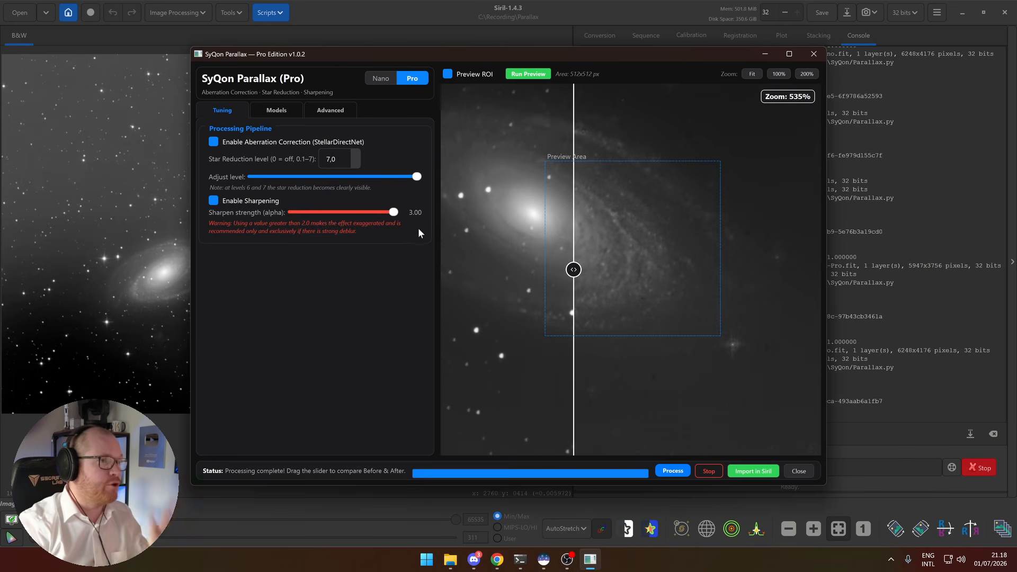
Set the sharpening strength to 1.96 and the star reduction level to 0.8, and rerun the preview on the galaxy area.
{"action": "left_click_drag", "start_coordinate": [392, 213], "coordinate": [359, 218]}
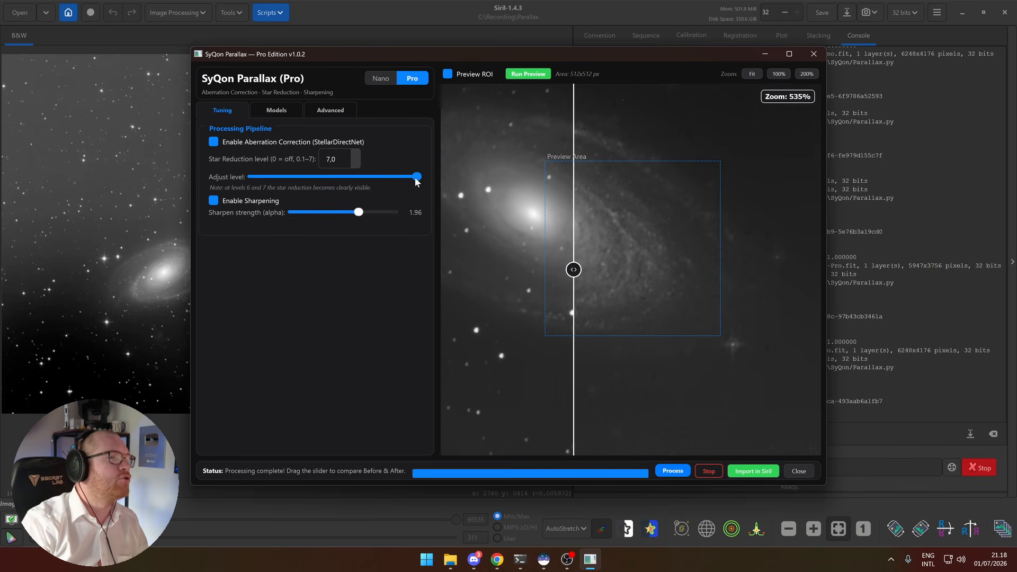
{"action": "left_click_drag", "start_coordinate": [416, 178], "coordinate": [311, 178]}
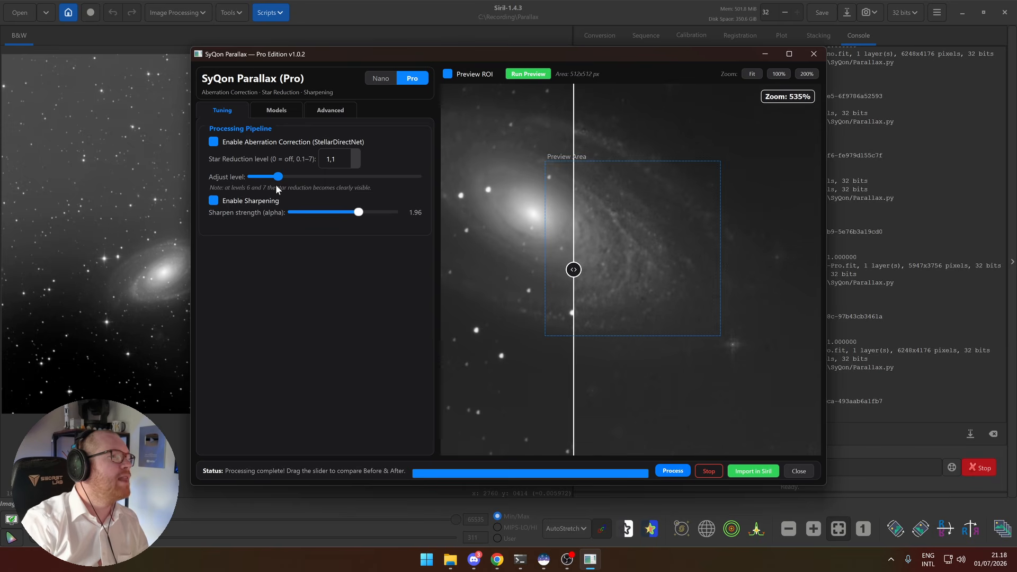
{"action": "left_click_drag", "start_coordinate": [274, 186], "coordinate": [271, 186]}
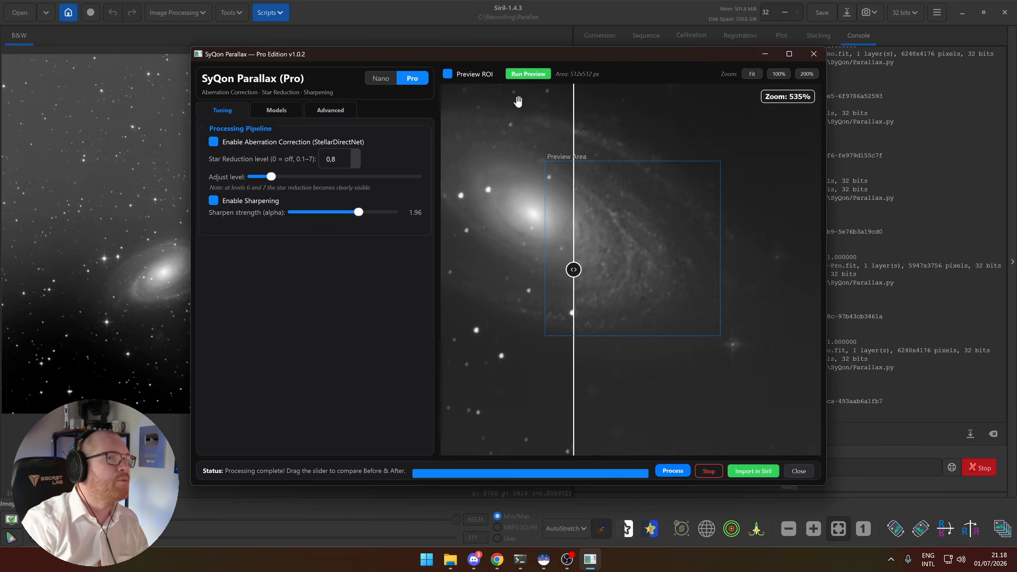
{"action": "left_click", "coordinate": [525, 73]}
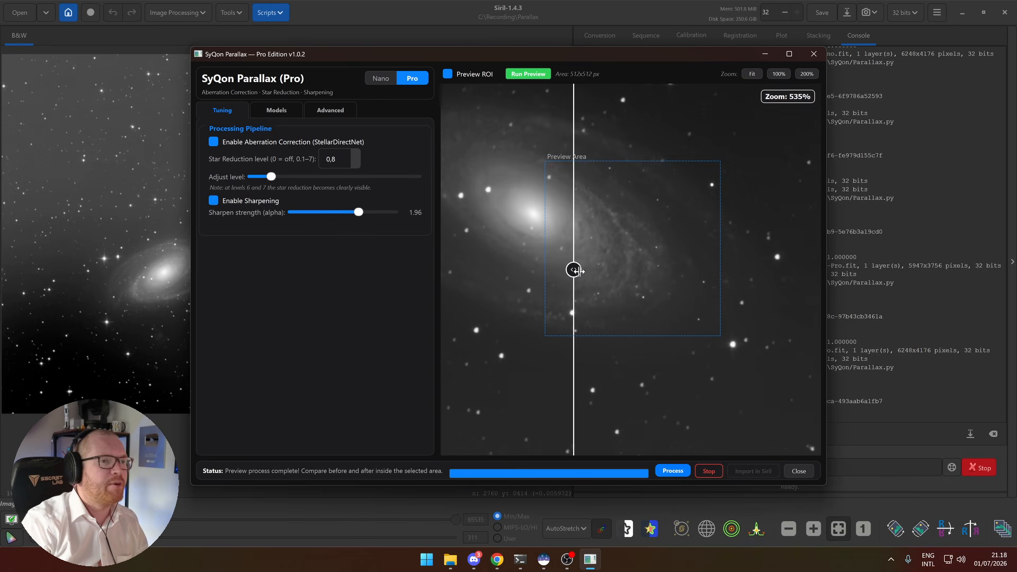
Compare the Pro preview before and after in the selected area, examining the galaxy's core and spiral arms close up.
{"action": "mouse_move", "coordinate": [574, 270]}
{"action": "left_mouse_down"}
{"action": "mouse_move", "coordinate": [710, 273]}
{"action": "mouse_move", "coordinate": [505, 273]}
{"action": "mouse_move", "coordinate": [731, 279]}
{"action": "mouse_move", "coordinate": [729, 269]}
{"action": "mouse_move", "coordinate": [545, 270]}
{"action": "mouse_move", "coordinate": [708, 270]}
{"action": "mouse_move", "coordinate": [567, 271]}
{"action": "left_mouse_up"}
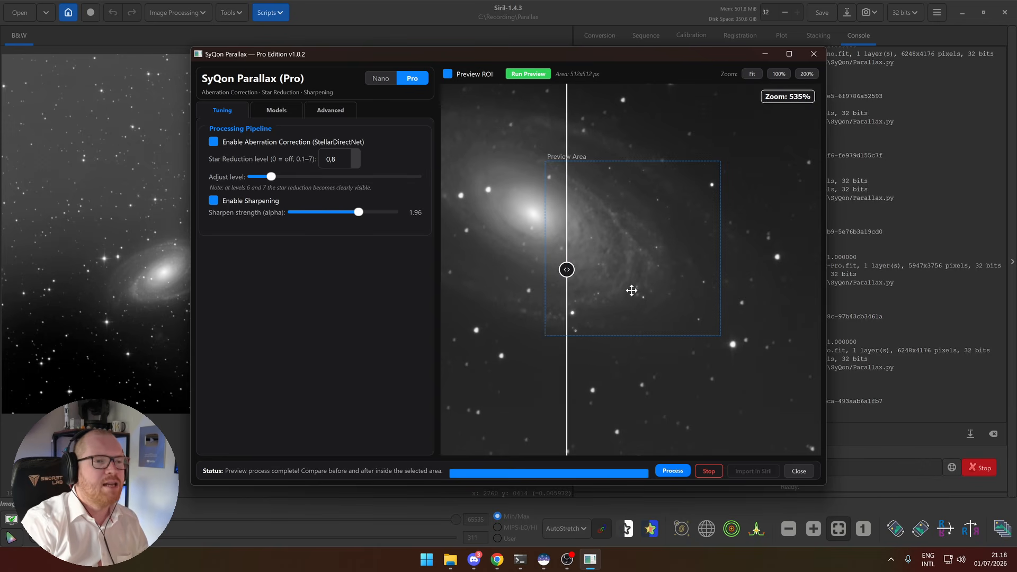
{"action": "scroll", "coordinate": [647, 299], "scroll_direction": "up", "scroll_amount": 4}
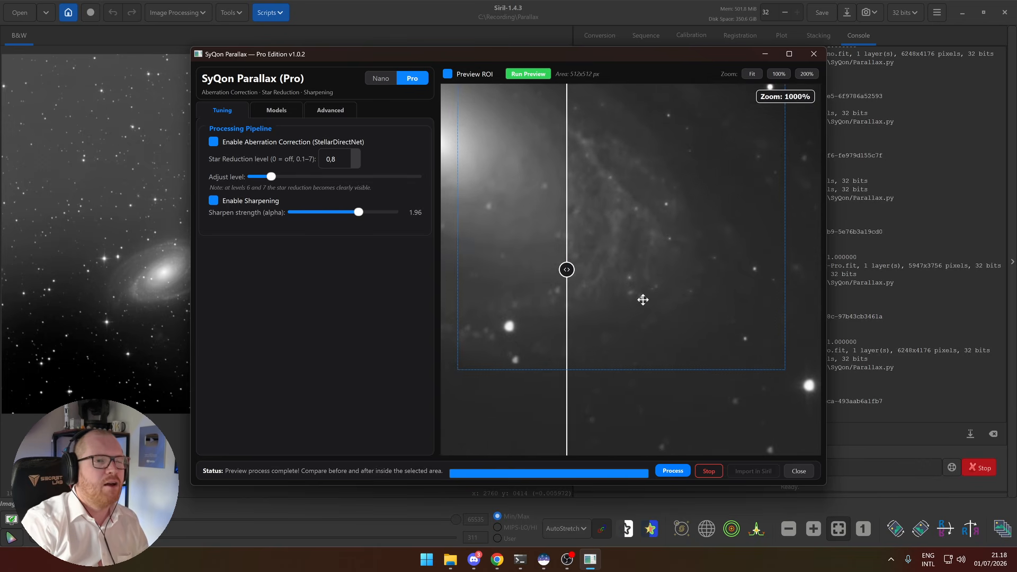
{"action": "left_click_drag", "start_coordinate": [568, 270], "coordinate": [464, 270]}
{"action": "scroll", "coordinate": [622, 243], "scroll_direction": "down", "scroll_amount": 5}
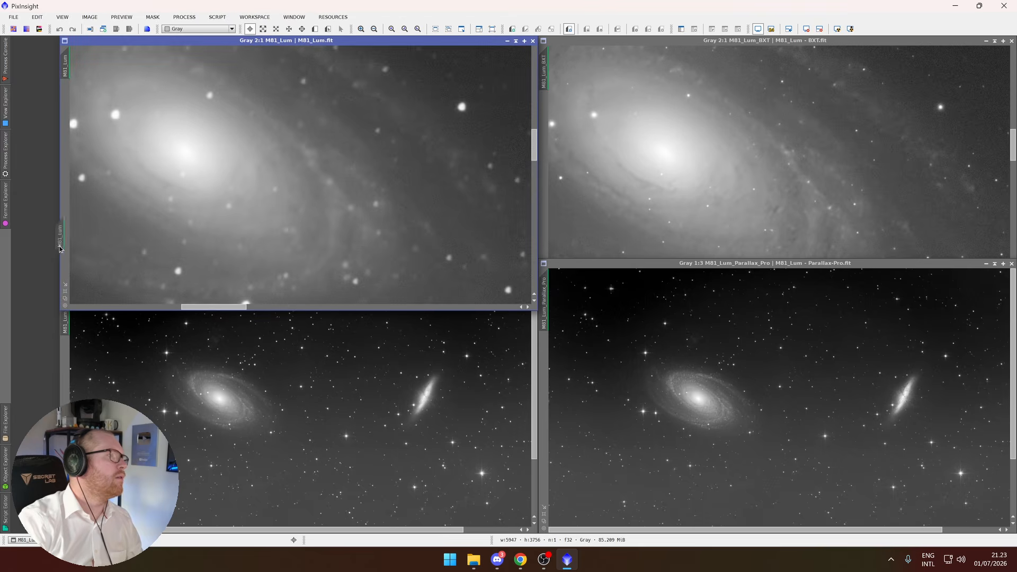
In PixInsight, match the zoom and position of the Parallax Nano and Pro views to the original M81_Lum view.
{"action": "left_click_drag", "start_coordinate": [59, 249], "coordinate": [67, 323]}
{"action": "left_click_drag", "start_coordinate": [65, 62], "coordinate": [191, 169]}
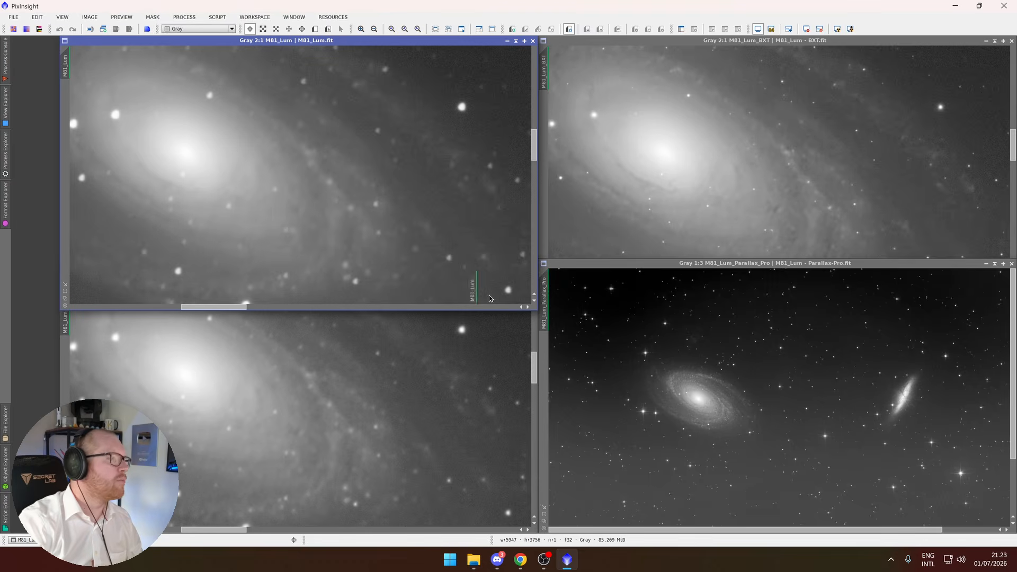
{"action": "left_click_drag", "start_coordinate": [489, 298], "coordinate": [546, 318]}
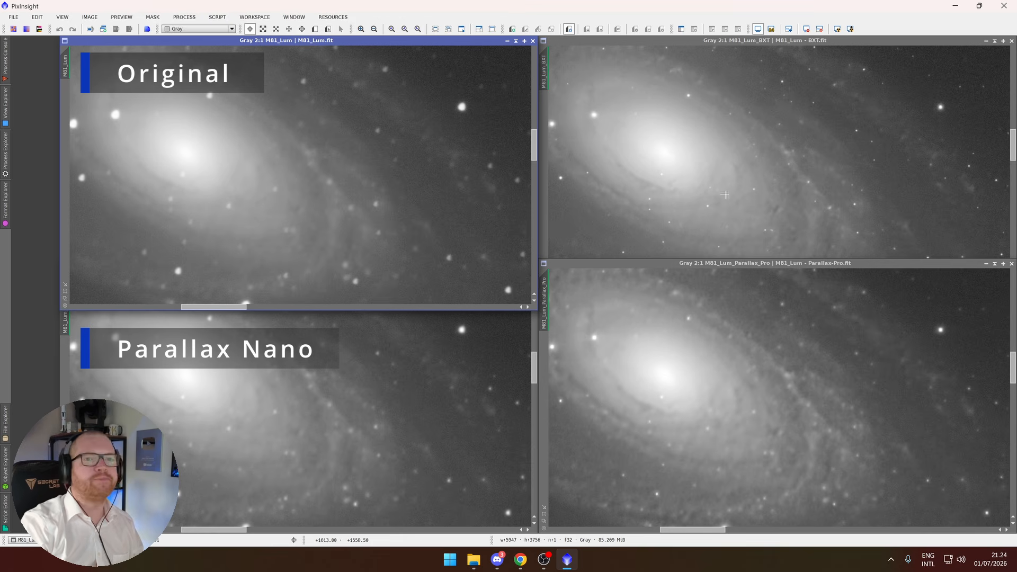
Compare the original, BXT, Parallax Nano and Parallax Pro versions of M81, examining the core, spiral arms and stars.
{"action": "left_click", "coordinate": [806, 180]}
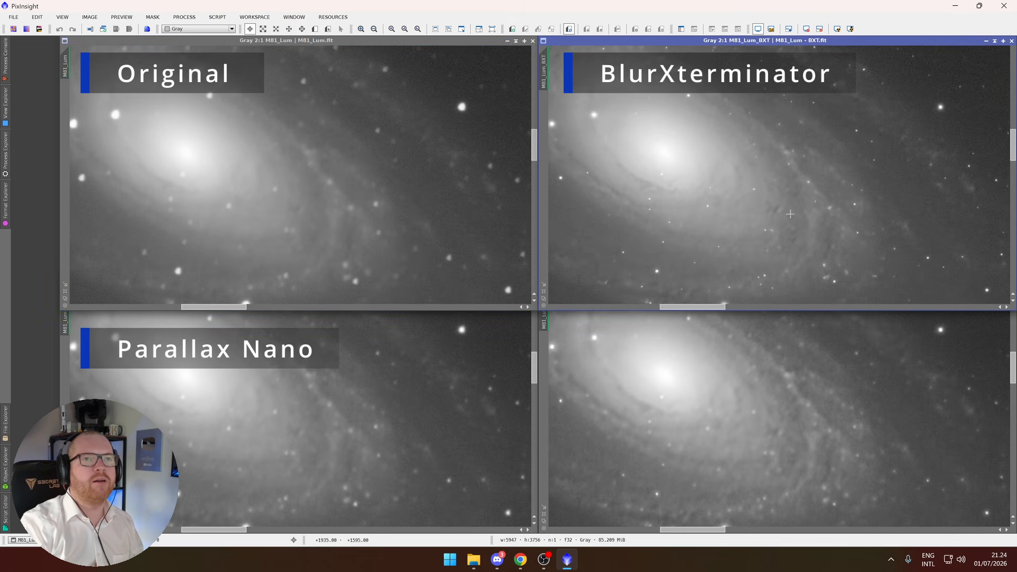
{"action": "left_click", "coordinate": [797, 400]}
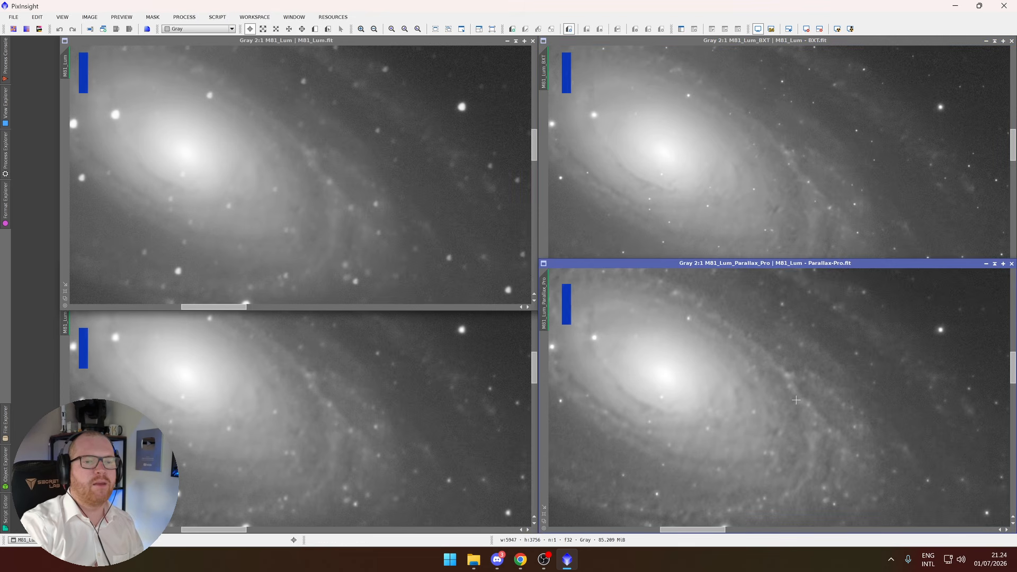
{"action": "left_click", "coordinate": [735, 299]}
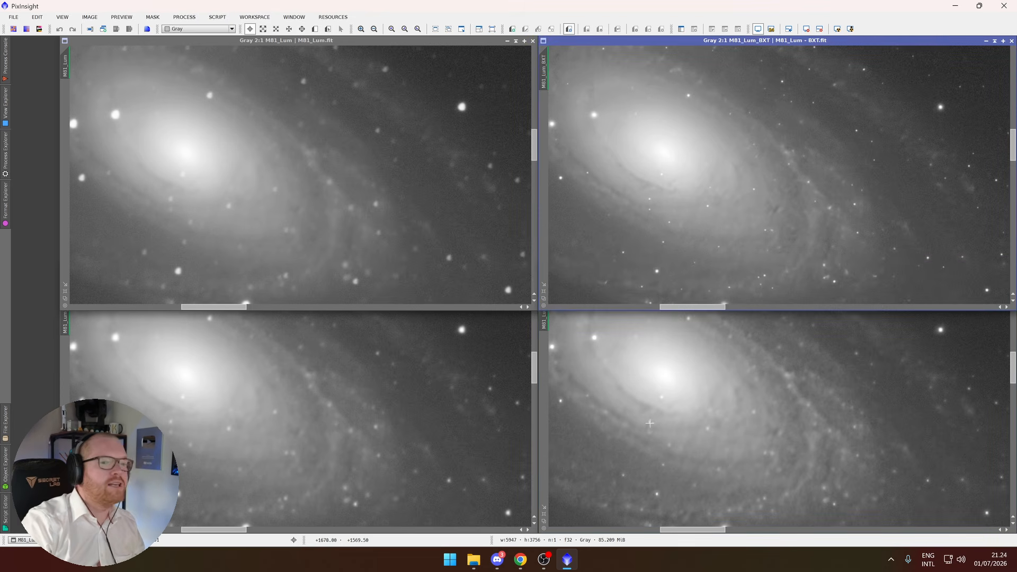
{"action": "left_click", "coordinate": [633, 427]}
{"action": "left_click", "coordinate": [443, 416]}
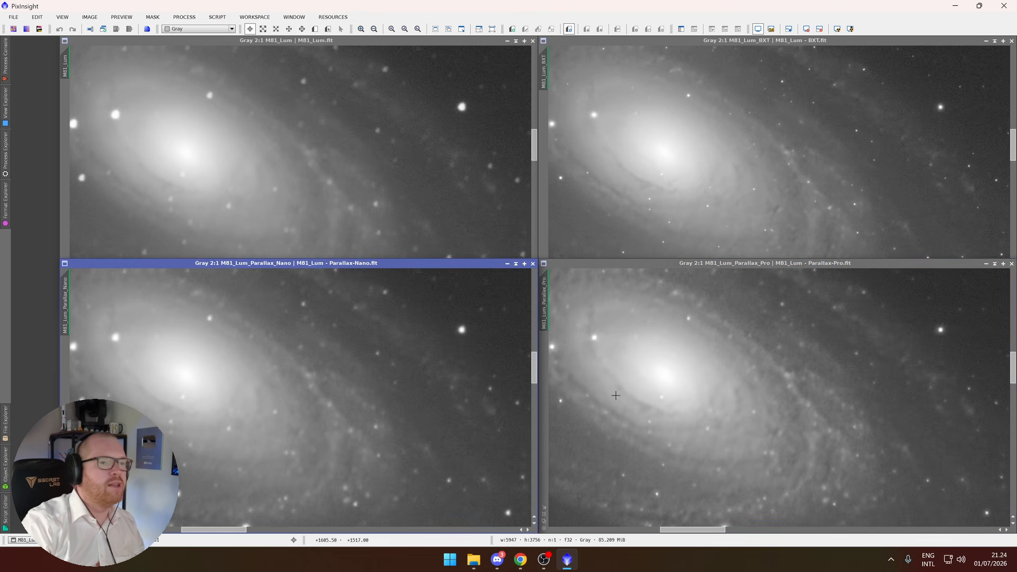
{"action": "left_click", "coordinate": [636, 398]}
{"action": "left_click", "coordinate": [709, 190]}
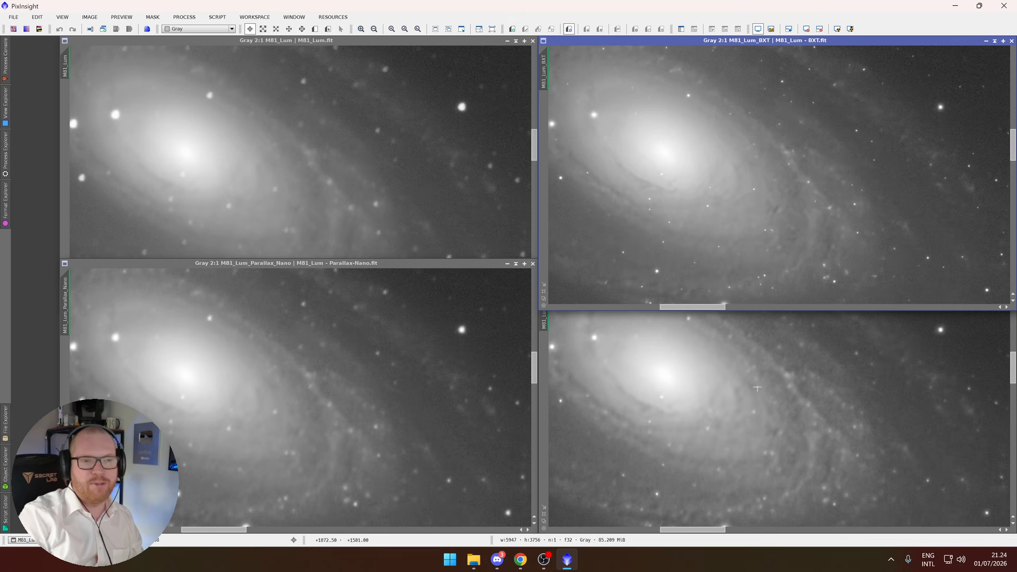
Minimize the original and Parallax Nano images and place the BXT image beside the Parallax Pro image.
{"action": "left_click", "coordinate": [508, 264]}
{"action": "left_click", "coordinate": [516, 41]}
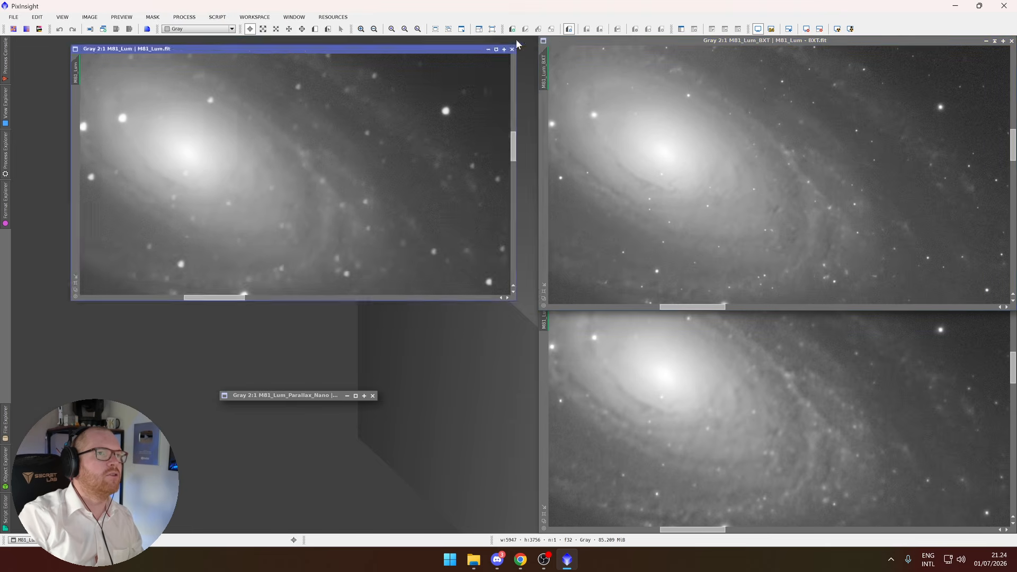
{"action": "left_click", "coordinate": [488, 48]}
{"action": "left_click_drag", "start_coordinate": [619, 40], "coordinate": [118, 39]}
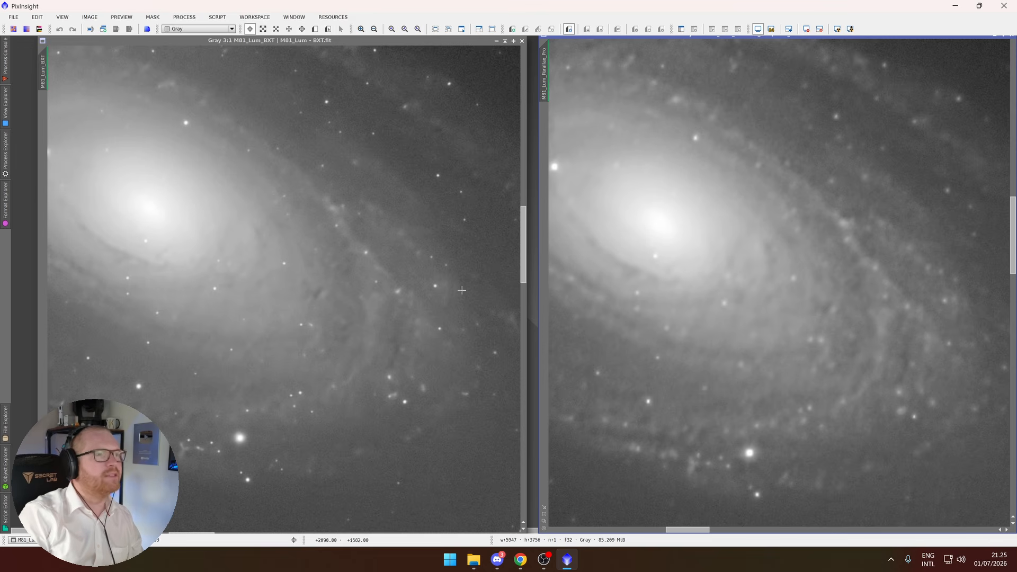
Compare the BXT and Parallax Pro images side by side at several magnifications, examining the galaxy's arms and surrounding stars.
{"action": "scroll", "coordinate": [835, 314], "scroll_direction": "down", "scroll_amount": 2}
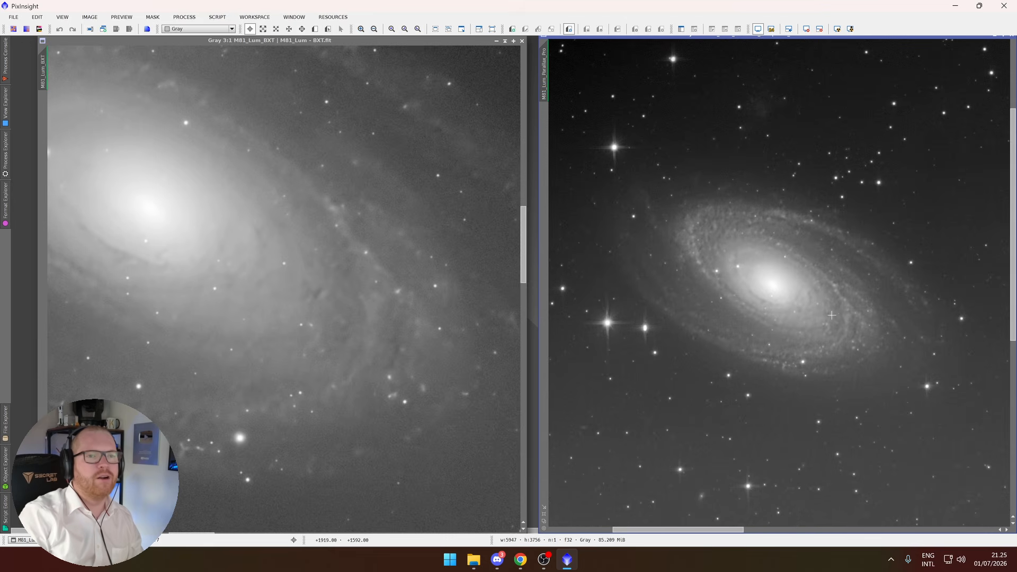
{"action": "scroll", "coordinate": [380, 293], "scroll_direction": "down", "scroll_amount": 2}
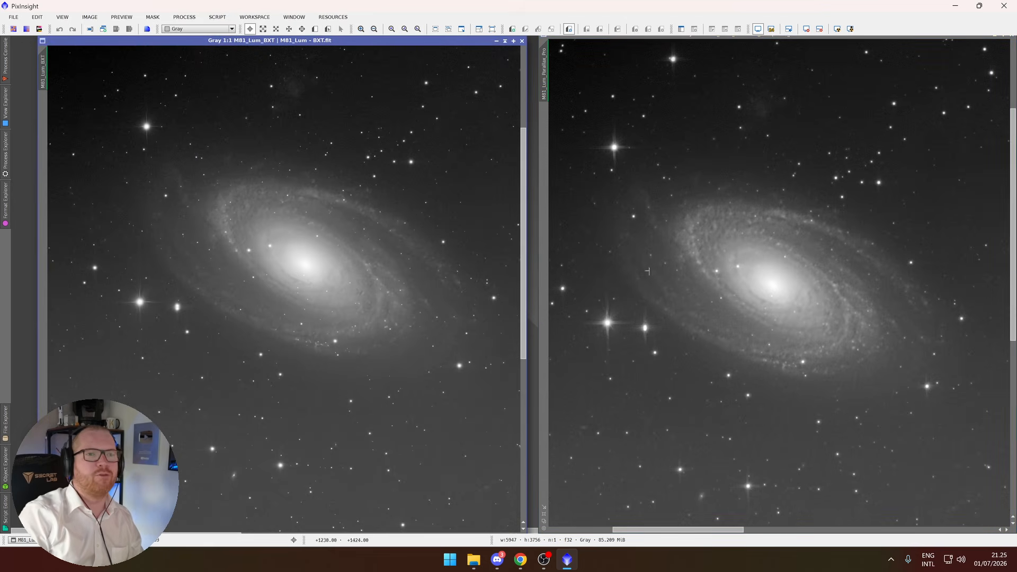
{"action": "scroll", "coordinate": [754, 242], "scroll_direction": "up", "scroll_amount": 1}
{"action": "scroll", "coordinate": [752, 269], "scroll_direction": "down", "scroll_amount": 1}
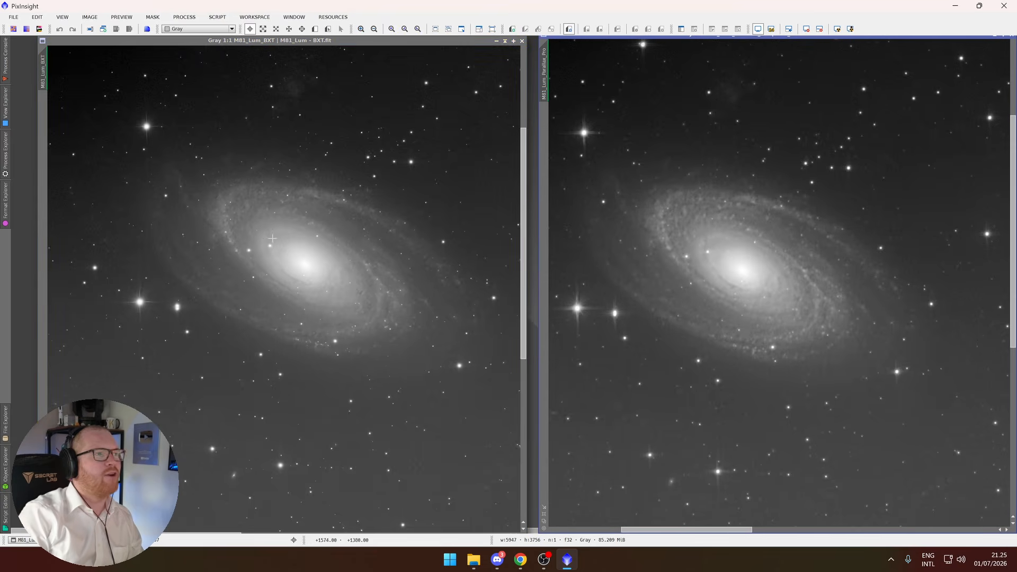
{"action": "scroll", "coordinate": [762, 268], "scroll_direction": "up", "scroll_amount": 1}
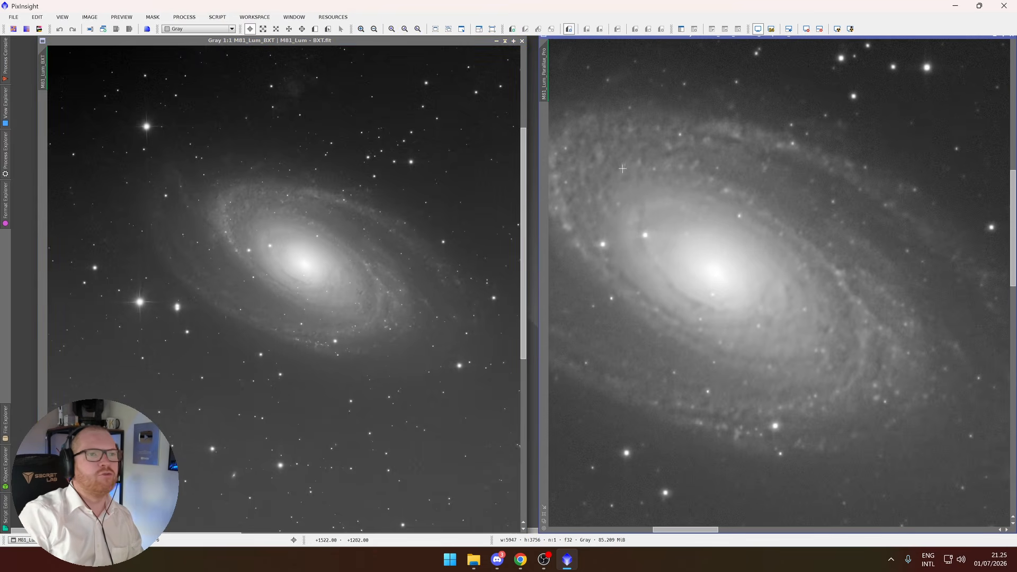
{"action": "scroll", "coordinate": [260, 227], "scroll_direction": "up", "scroll_amount": 2}
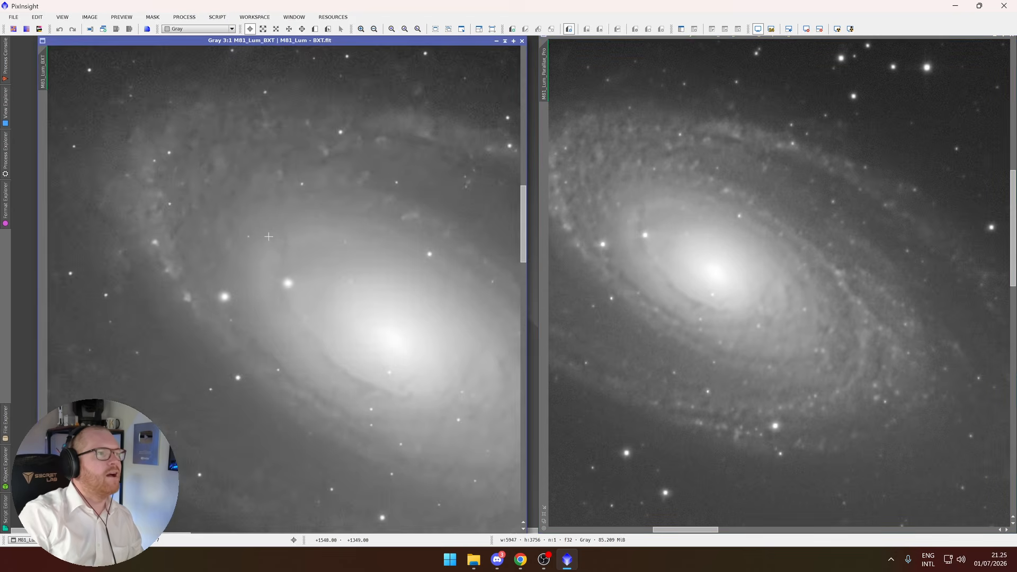
{"action": "scroll", "coordinate": [281, 237], "scroll_direction": "down", "scroll_amount": 2}
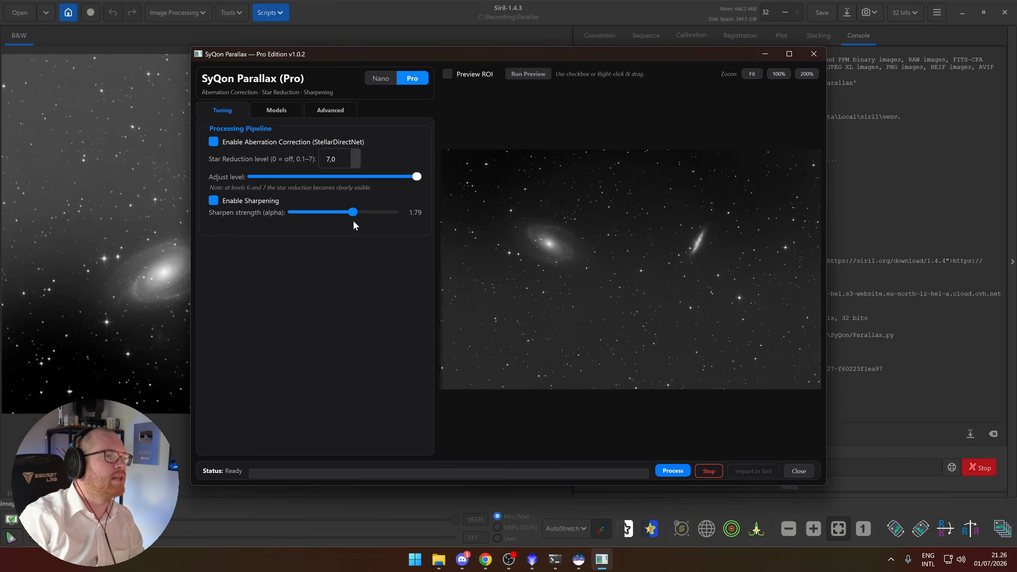
In Siril's Parallax Pro window, set the sharpening strength to 1.76 and lower the star reduction level.
{"action": "left_click_drag", "start_coordinate": [353, 212], "coordinate": [351, 213]}
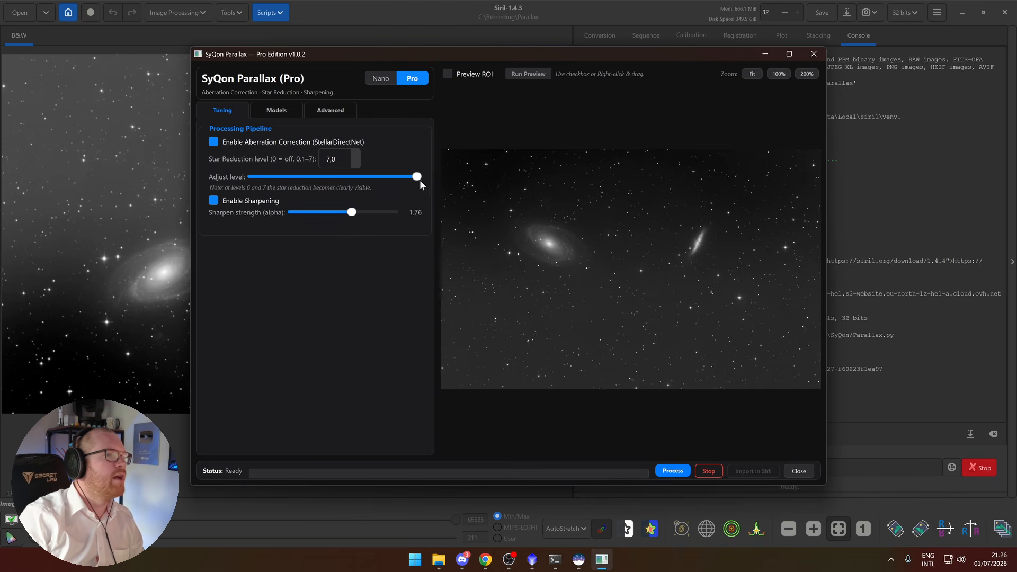
{"action": "left_click_drag", "start_coordinate": [418, 179], "coordinate": [330, 192]}
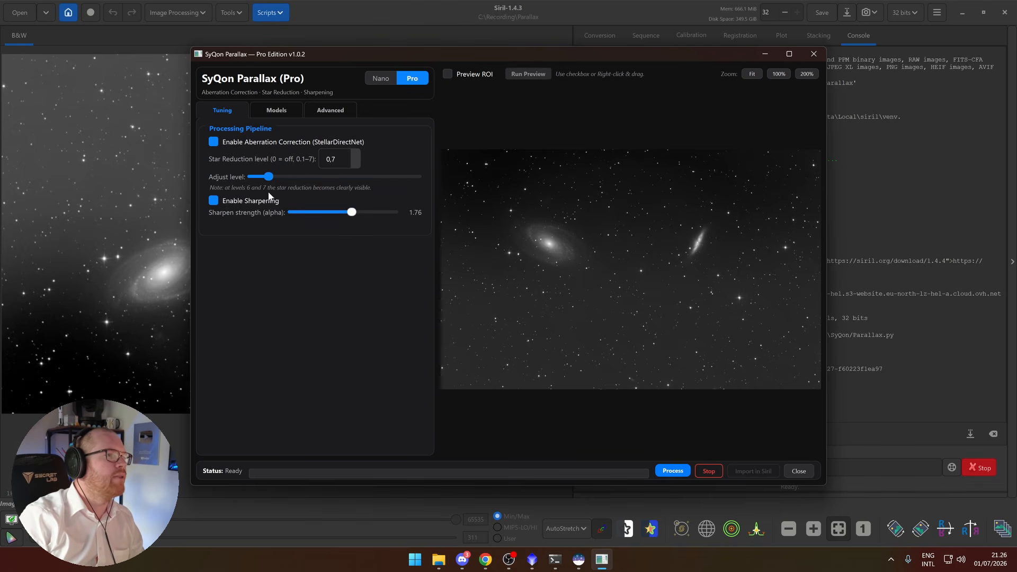
{"action": "left_click_drag", "start_coordinate": [266, 192], "coordinate": [275, 192]}
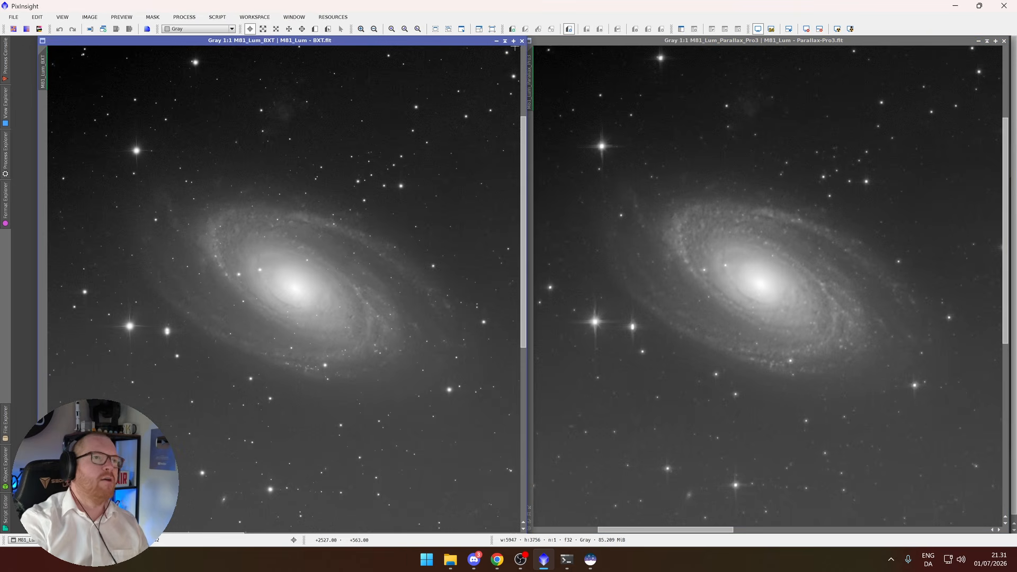
In PixInsight, close the M81 comparison images, including BXT, original, Nano and Pro3, and switch to File Explorer.
{"action": "left_click", "coordinate": [522, 41]}
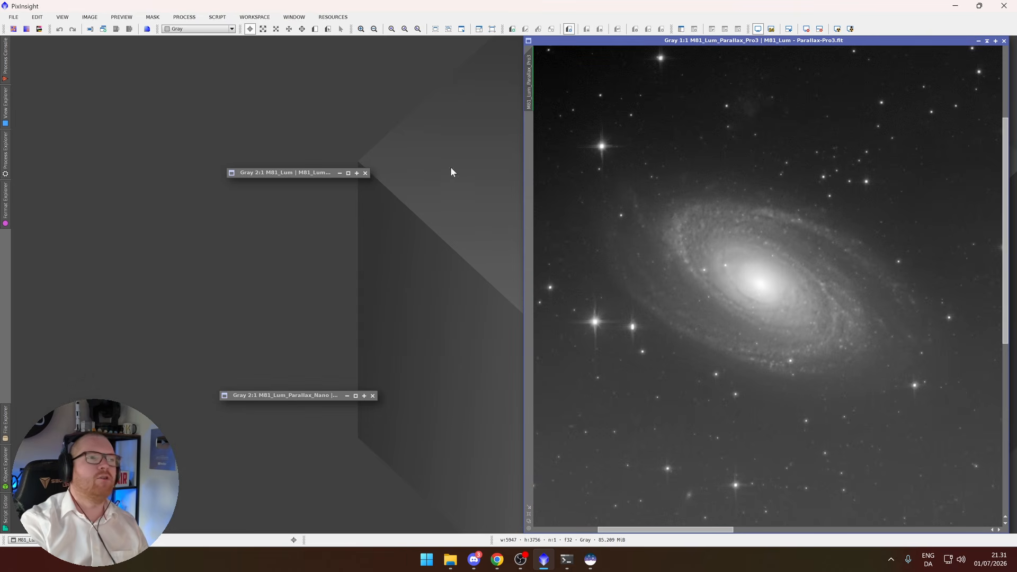
{"action": "left_click", "coordinate": [365, 172]}
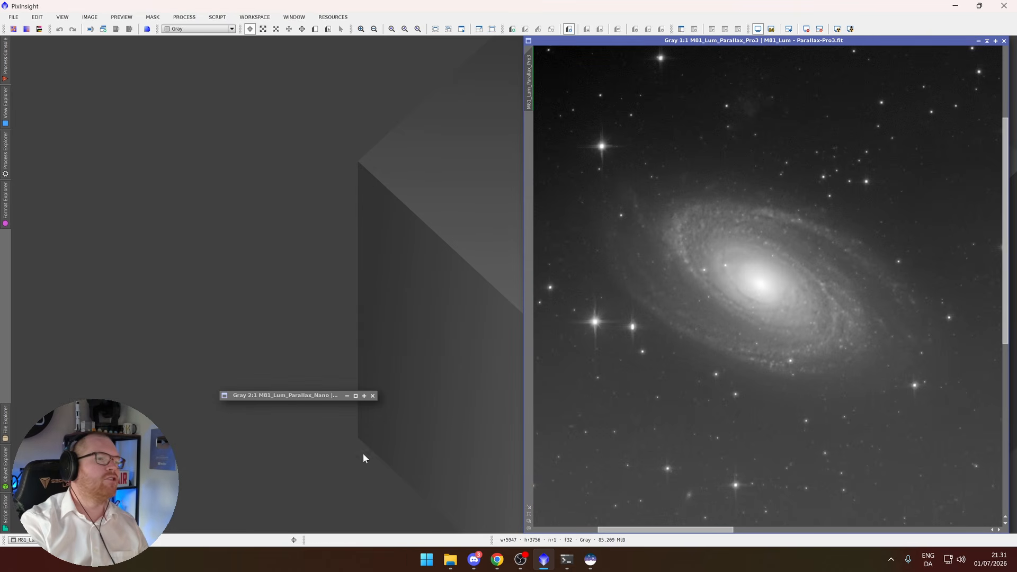
{"action": "left_click", "coordinate": [372, 396]}
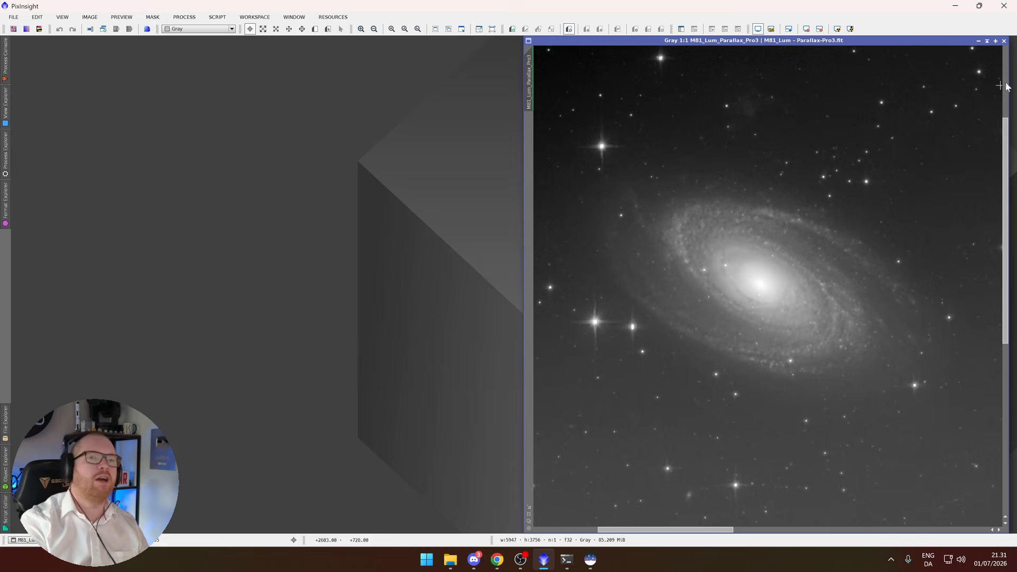
{"action": "left_click", "coordinate": [1003, 41]}
{"action": "left_click", "coordinate": [451, 560]}
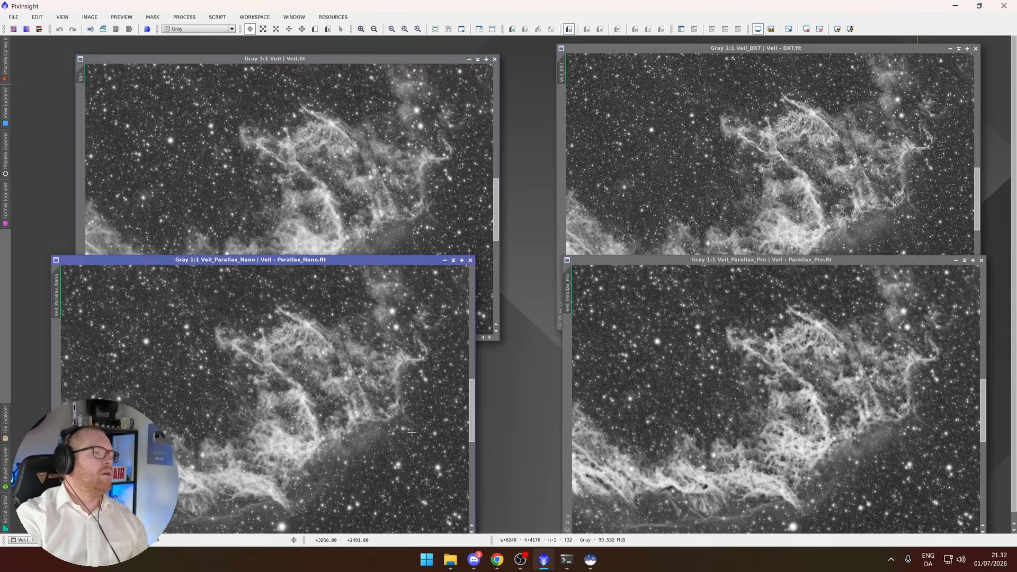
Place the Veil Parallax Nano image beside the original Veil image and compare their nebula filaments and stars close up.
{"action": "left_click_drag", "start_coordinate": [335, 257], "coordinate": [720, 58]}
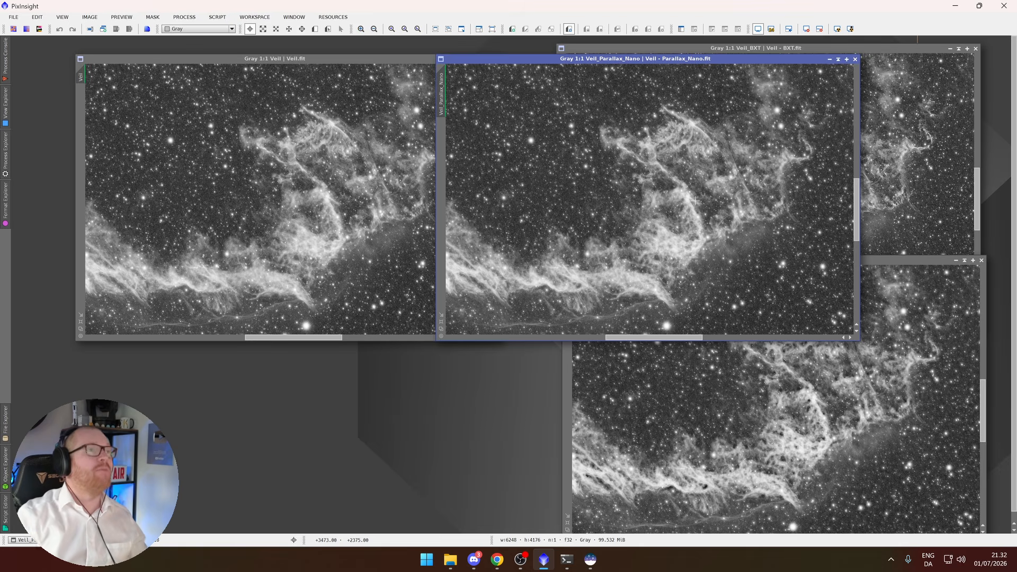
{"action": "scroll", "coordinate": [656, 170], "scroll_direction": "up", "scroll_amount": 1}
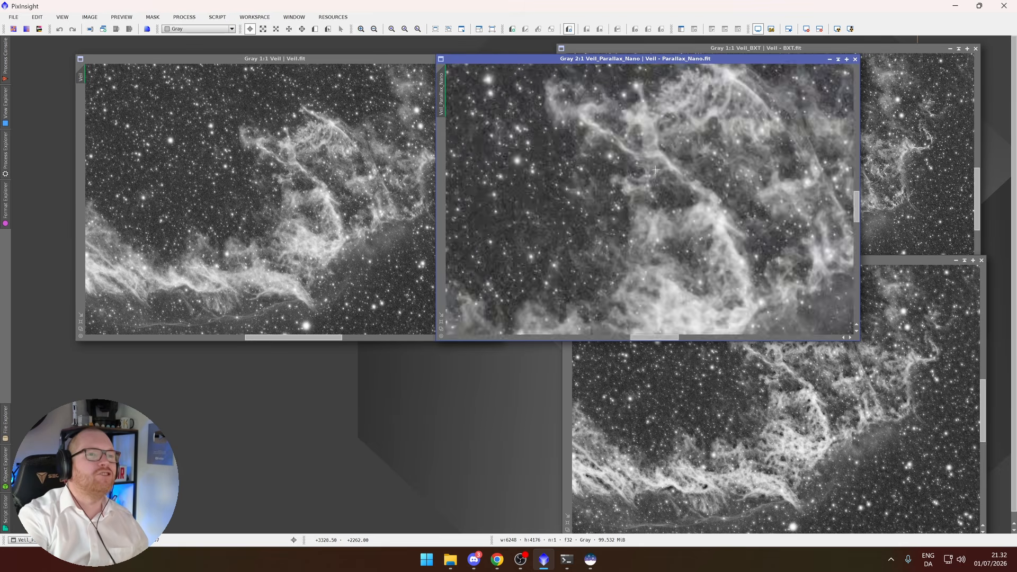
{"action": "scroll", "coordinate": [661, 164], "scroll_direction": "up", "scroll_amount": 1}
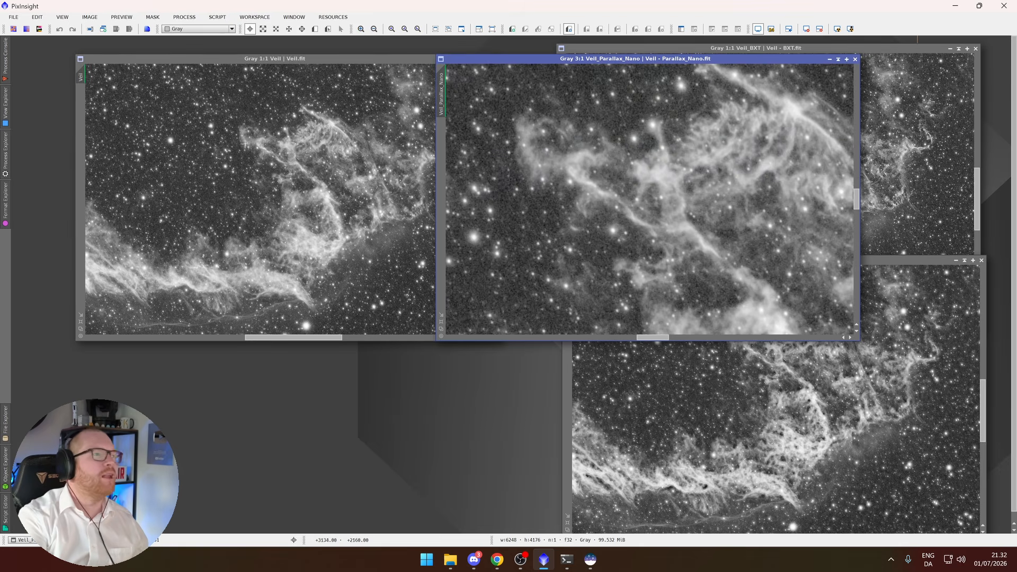
{"action": "scroll", "coordinate": [273, 146], "scroll_direction": "up", "scroll_amount": 4}
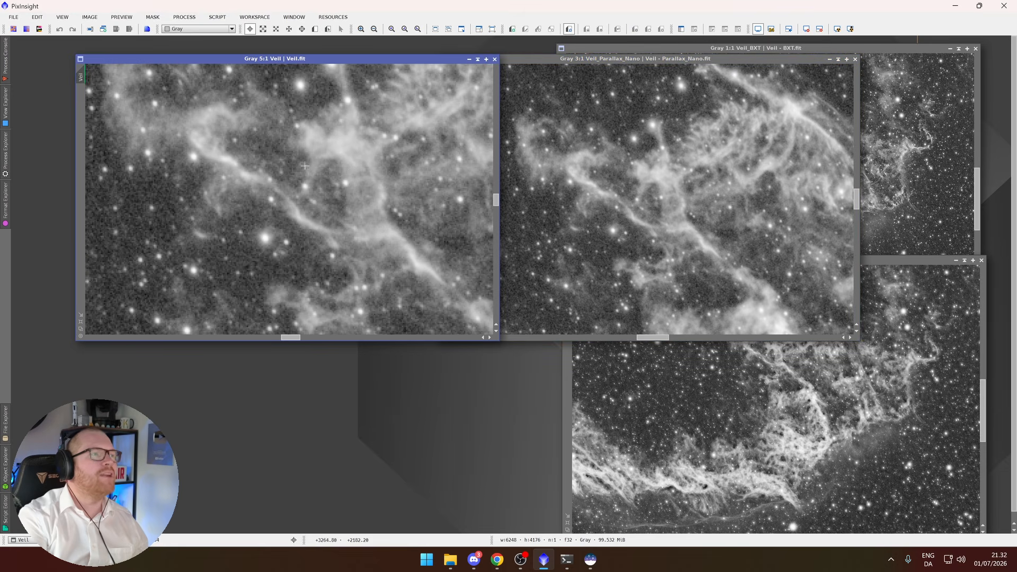
{"action": "scroll", "coordinate": [369, 173], "scroll_direction": "down", "scroll_amount": 1}
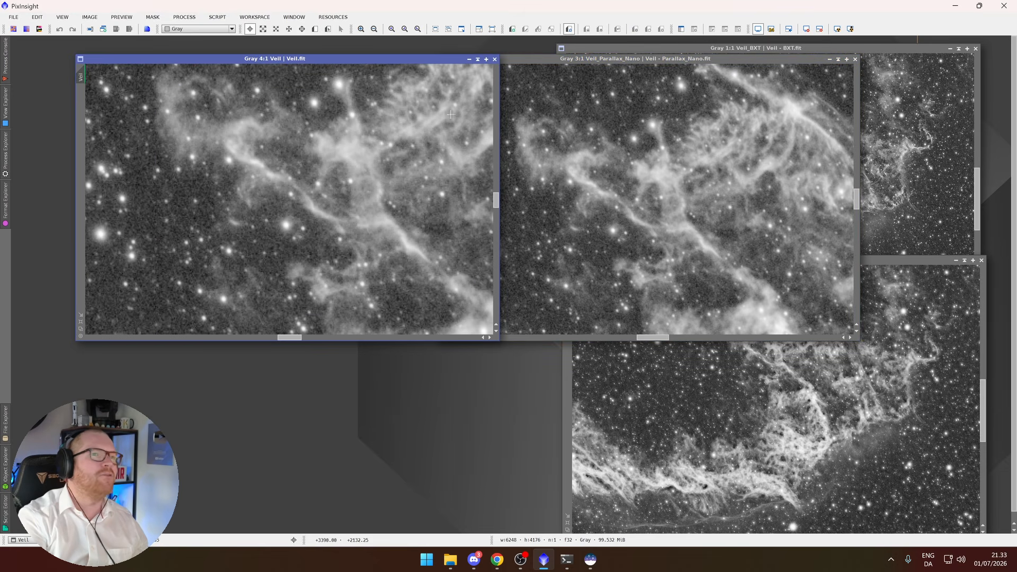
Compare the same nebula filaments in the original Veil image and the Veil BXT image.
{"action": "left_click_drag", "start_coordinate": [377, 149], "coordinate": [386, 198]}
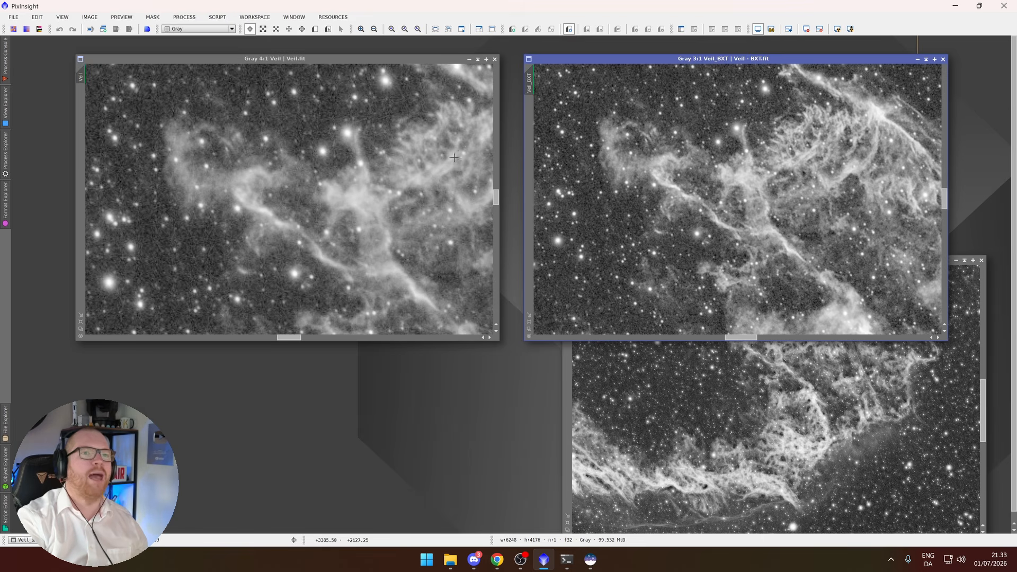
{"action": "left_click", "coordinate": [454, 131]}
{"action": "left_click", "coordinate": [805, 155]}
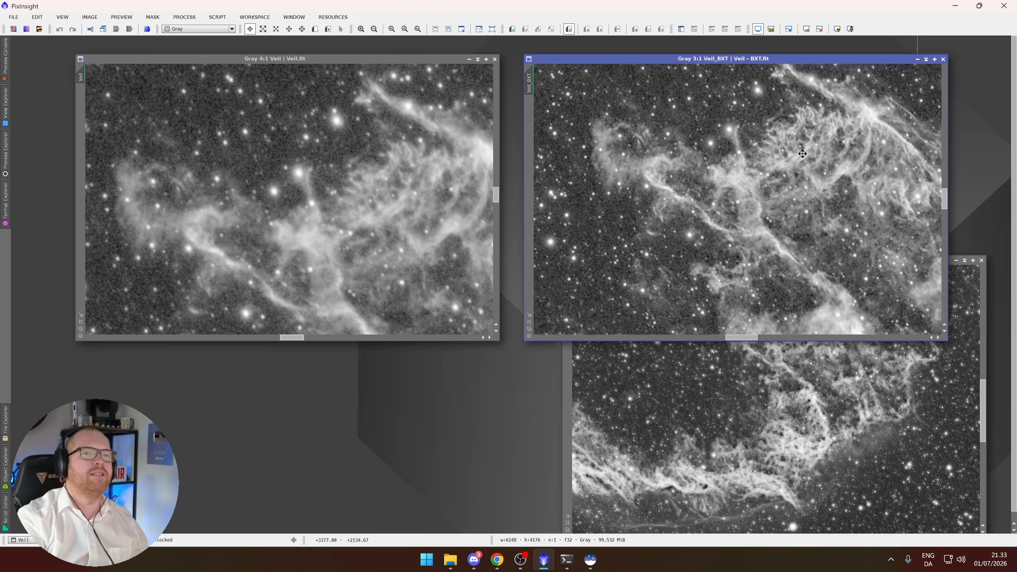
Move the Veil Parallax Pro image closer to the BXT image and examine its nebula filaments at 3:1.
{"action": "left_click", "coordinate": [826, 389]}
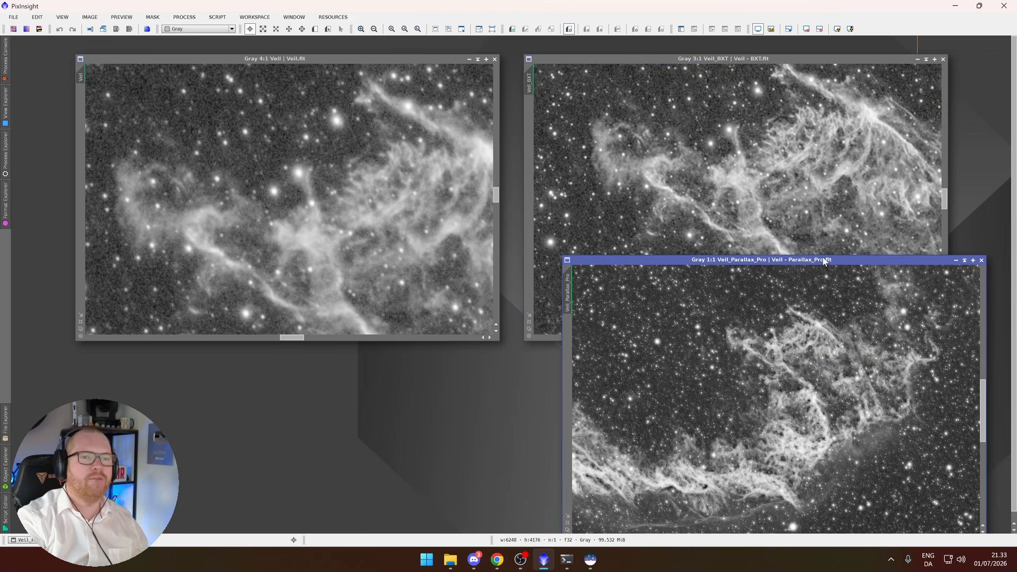
{"action": "left_click_drag", "start_coordinate": [819, 259], "coordinate": [806, 226]}
{"action": "scroll", "coordinate": [795, 304], "scroll_direction": "down", "scroll_amount": 1}
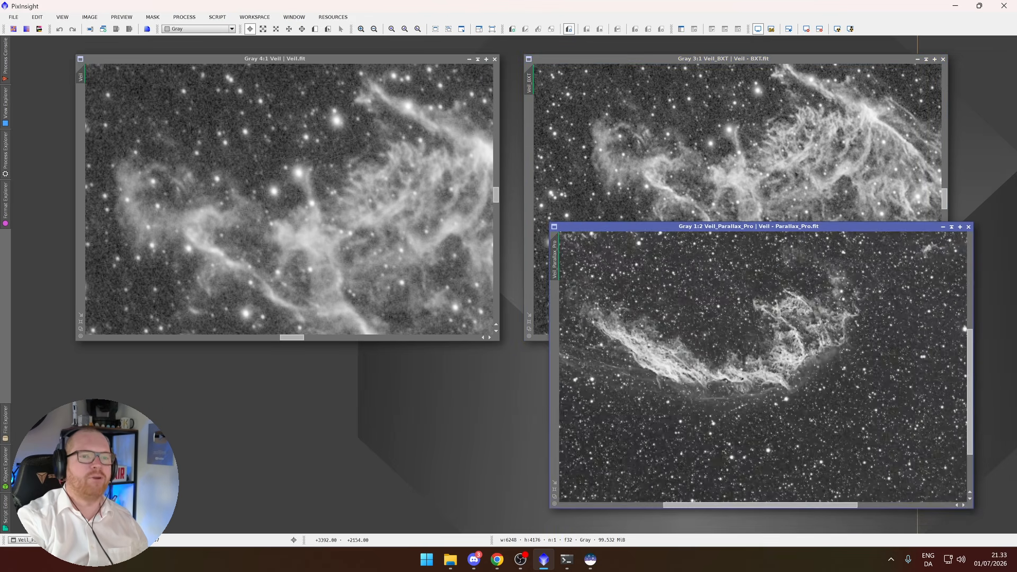
{"action": "scroll", "coordinate": [763, 307], "scroll_direction": "up", "scroll_amount": 2}
{"action": "scroll", "coordinate": [763, 306], "scroll_direction": "down", "scroll_amount": 1}
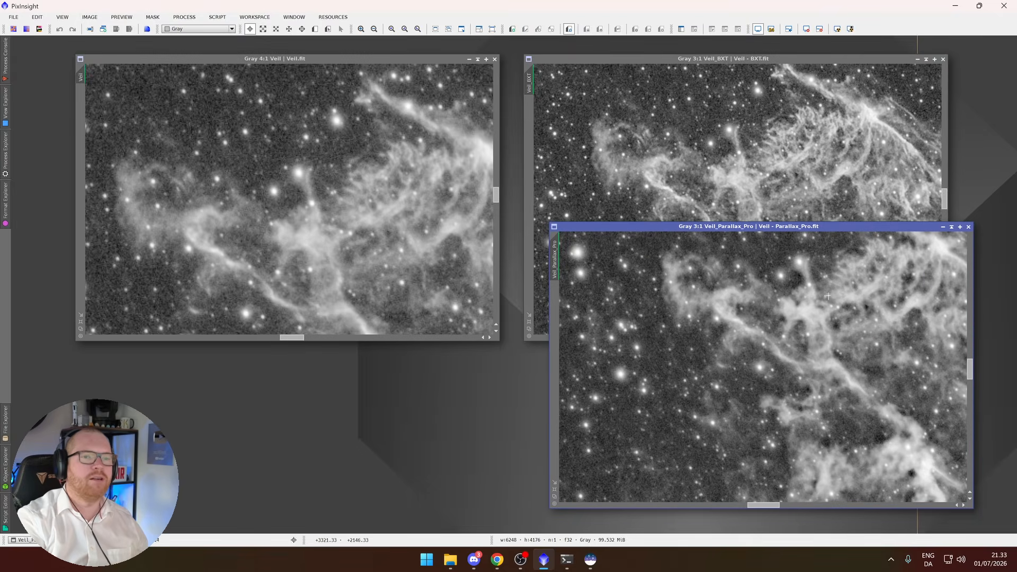
Examine the Veil Parallax Pro filaments at magnifications from 1:1 to 4:1, and reposition the image over the BXT image for comparison.
{"action": "left_click_drag", "start_coordinate": [842, 294], "coordinate": [826, 316]}
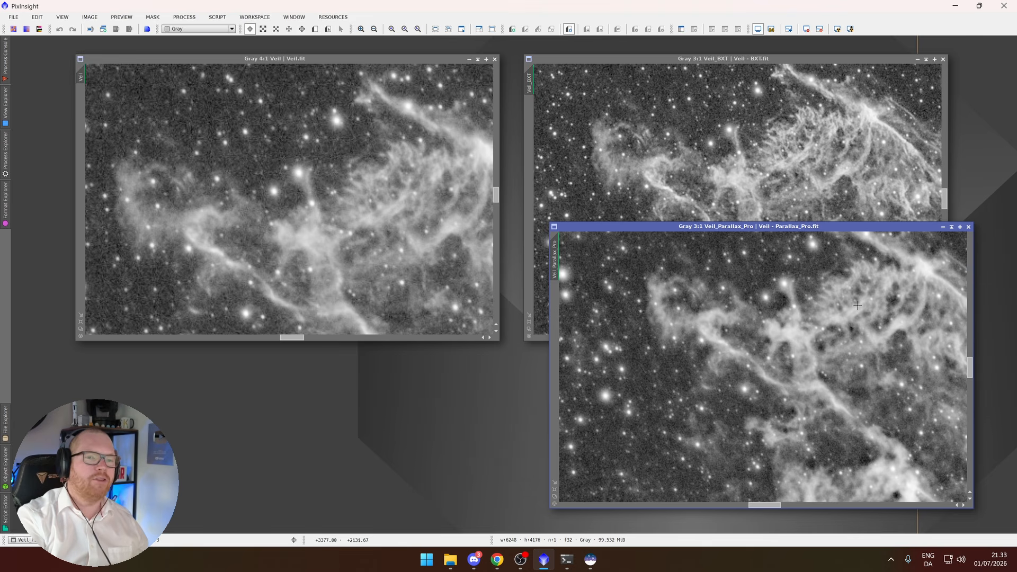
{"action": "scroll", "coordinate": [858, 305], "scroll_direction": "down", "scroll_amount": 2}
{"action": "scroll", "coordinate": [856, 307], "scroll_direction": "up", "scroll_amount": 2}
{"action": "scroll", "coordinate": [850, 309], "scroll_direction": "down", "scroll_amount": 1}
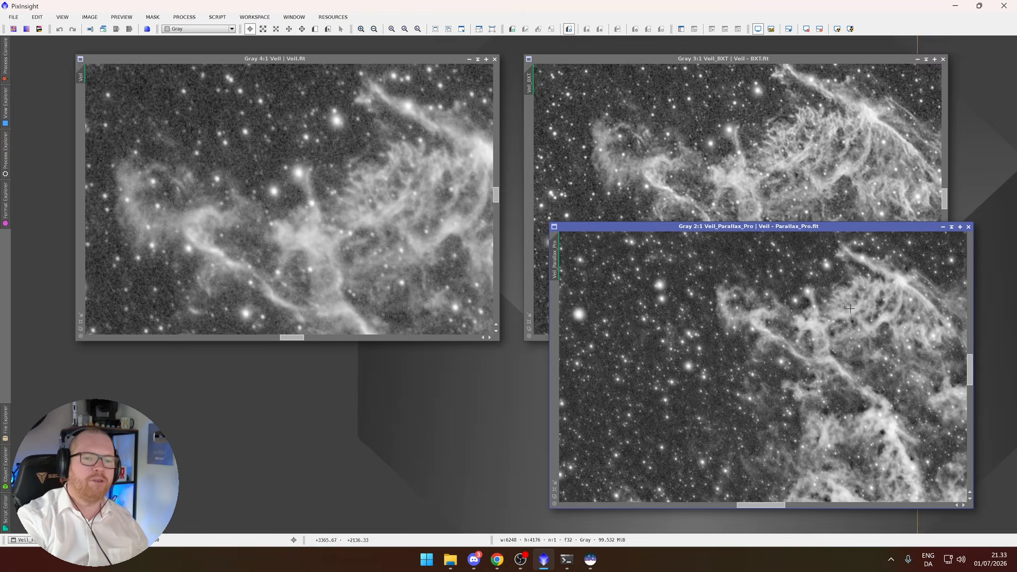
{"action": "scroll", "coordinate": [847, 317], "scroll_direction": "up", "scroll_amount": 1}
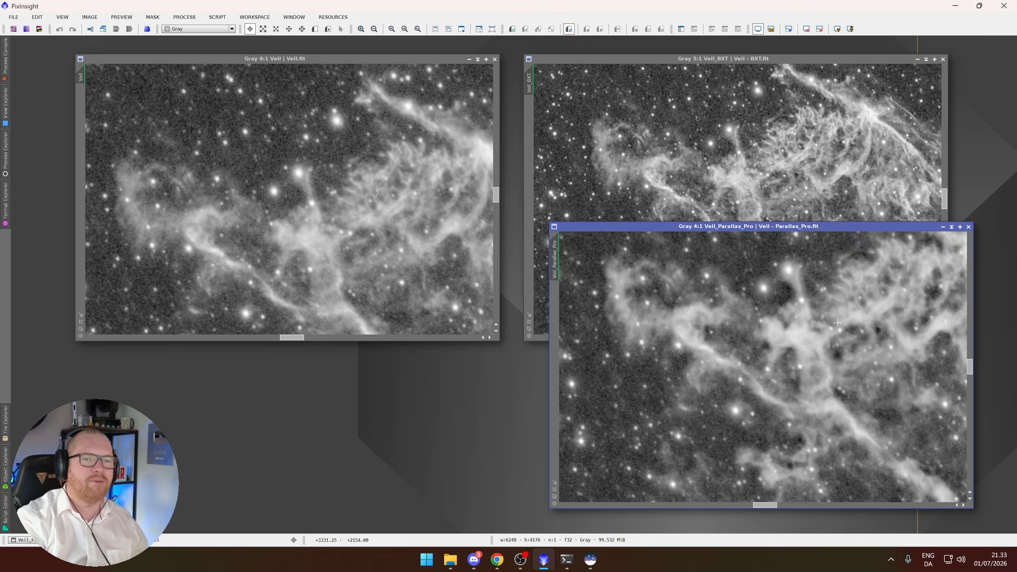
{"action": "scroll", "coordinate": [847, 322], "scroll_direction": "down", "scroll_amount": 1}
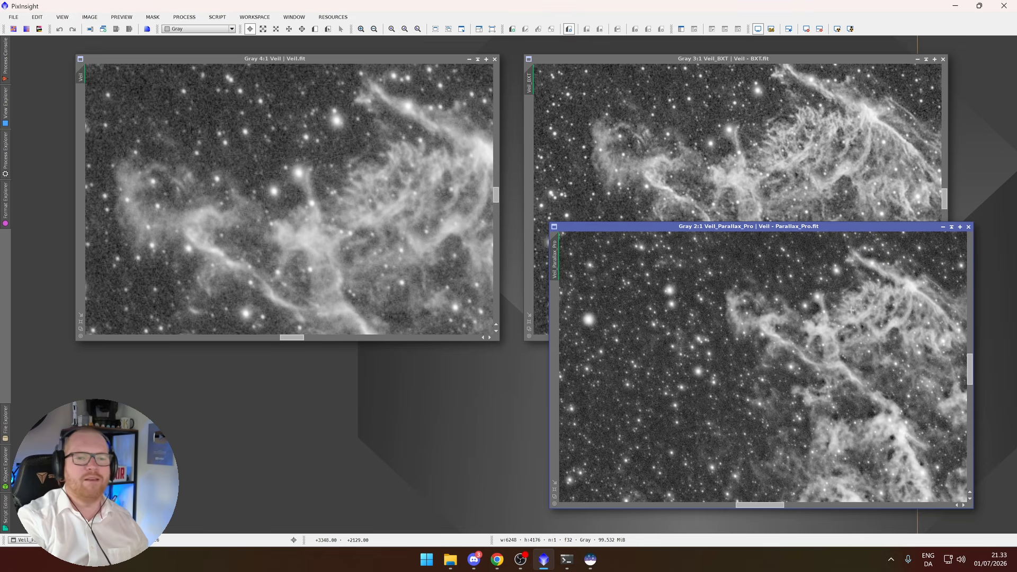
{"action": "scroll", "coordinate": [856, 321], "scroll_direction": "down", "scroll_amount": 1}
{"action": "scroll", "coordinate": [856, 321], "scroll_direction": "up", "scroll_amount": 1}
{"action": "scroll", "coordinate": [856, 321], "scroll_direction": "down", "scroll_amount": 3}
{"action": "scroll", "coordinate": [853, 320], "scroll_direction": "up", "scroll_amount": 3}
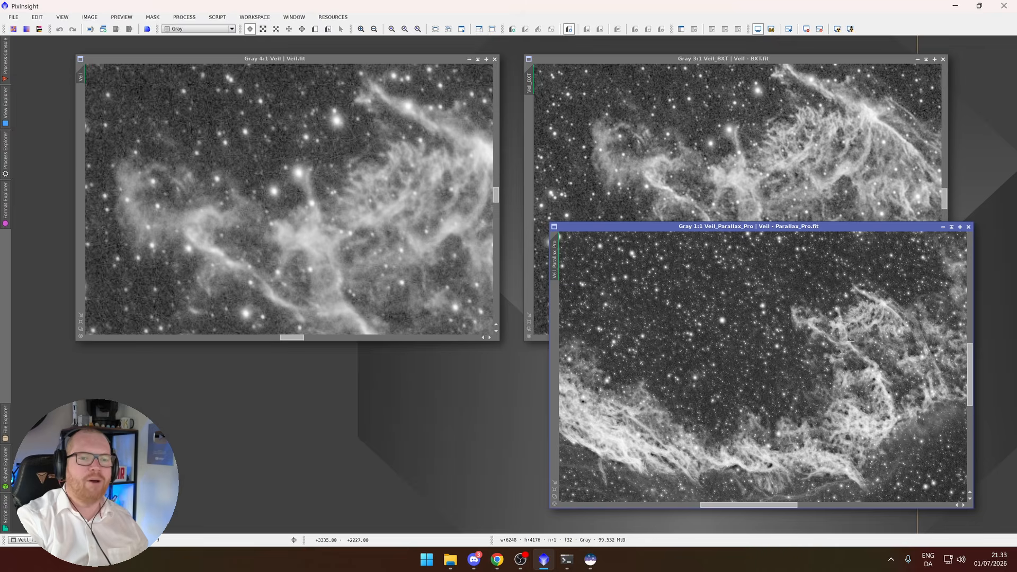
{"action": "scroll", "coordinate": [844, 314], "scroll_direction": "up", "scroll_amount": 1}
{"action": "scroll", "coordinate": [816, 320], "scroll_direction": "down", "scroll_amount": 1}
{"action": "scroll", "coordinate": [780, 328], "scroll_direction": "up", "scroll_amount": 1}
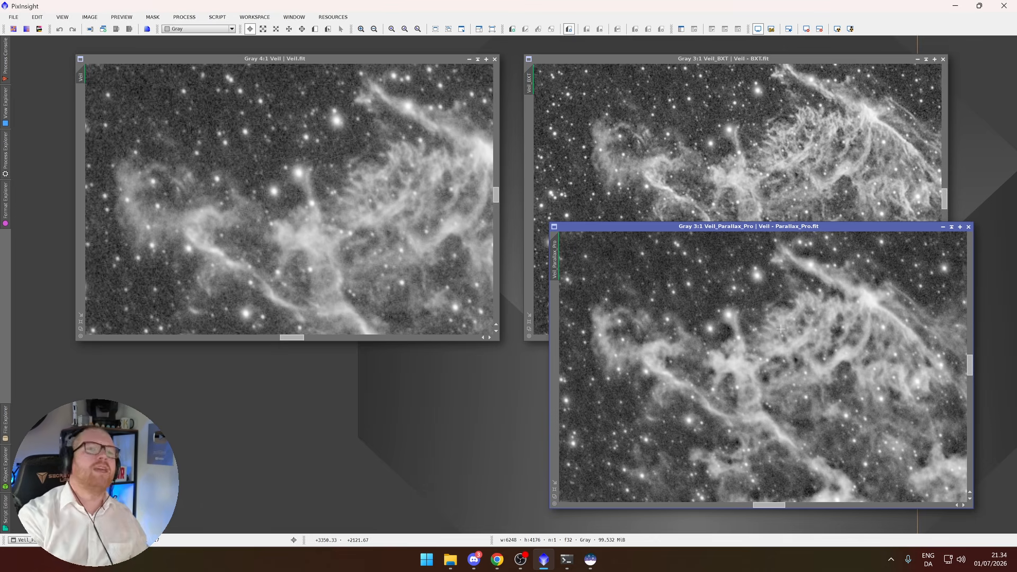
{"action": "left_click_drag", "start_coordinate": [843, 225], "coordinate": [818, 199]}
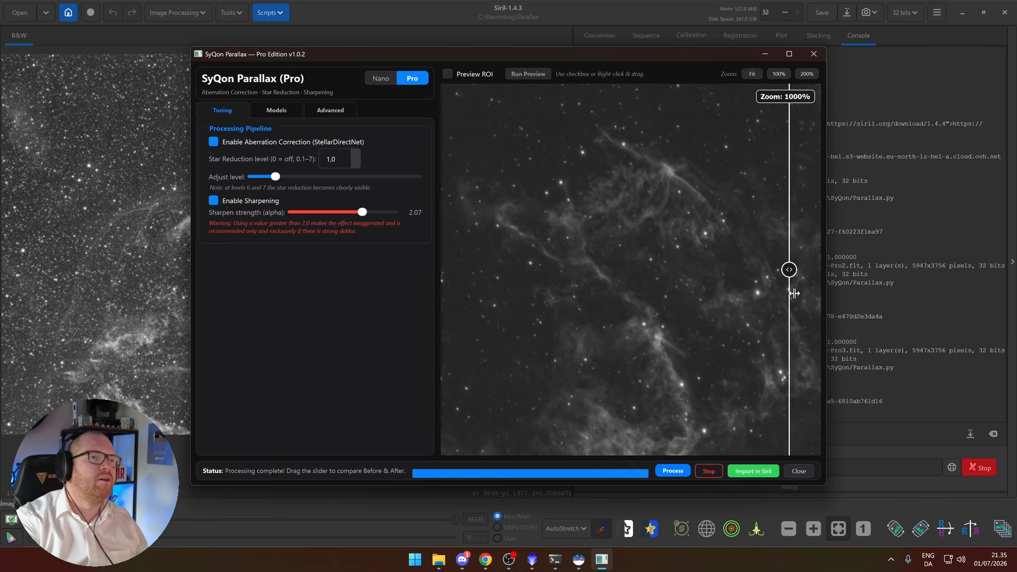
In Siril's SyQon Parallax Pro, set star reduction to 0.0 and sharpen strength to 2.01, and compare the Veil before and after processing.
{"action": "left_click_drag", "start_coordinate": [795, 293], "coordinate": [624, 293]}
{"action": "left_click_drag", "start_coordinate": [280, 180], "coordinate": [238, 180]}
{"action": "left_click_drag", "start_coordinate": [624, 269], "coordinate": [522, 269]}
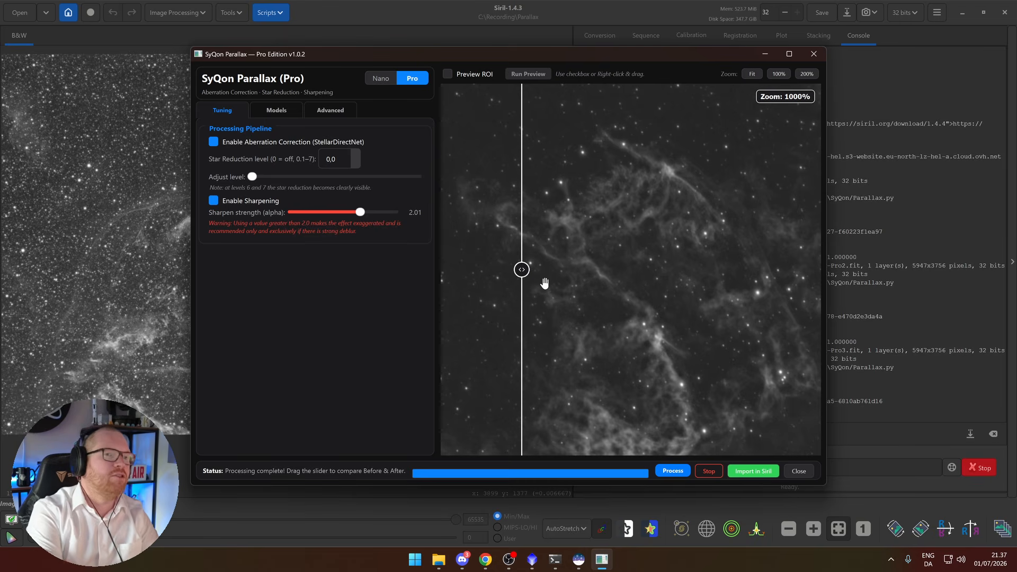
{"action": "mouse_move", "coordinate": [522, 269]}
{"action": "left_mouse_down"}
{"action": "mouse_move", "coordinate": [709, 270]}
{"action": "mouse_move", "coordinate": [524, 271]}
{"action": "left_mouse_up"}
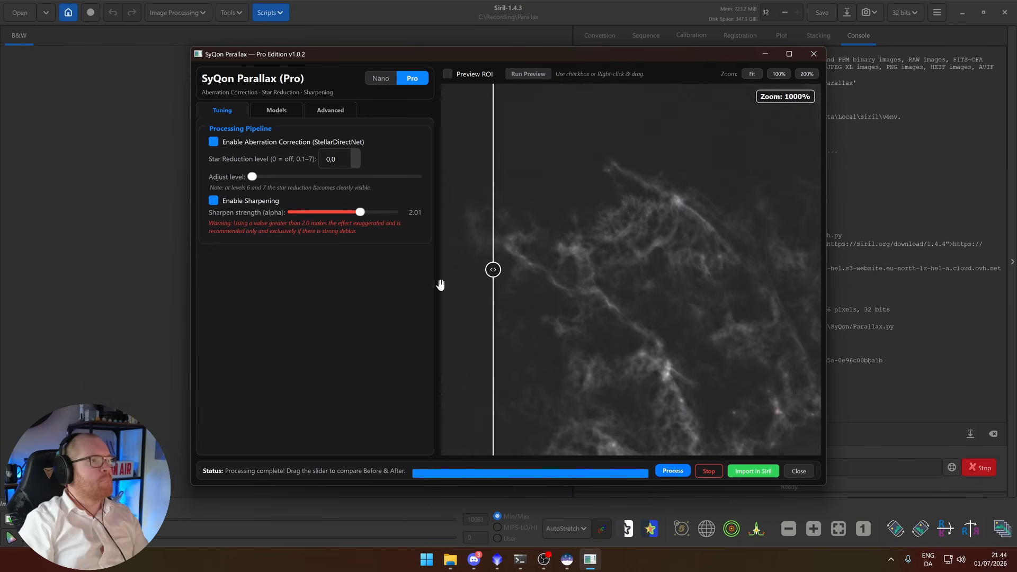
Compare the starless Veil filaments before and after Parallax Pro processing at up to 1000% zoom.
{"action": "scroll", "coordinate": [631, 269], "scroll_direction": "down", "scroll_amount": 4}
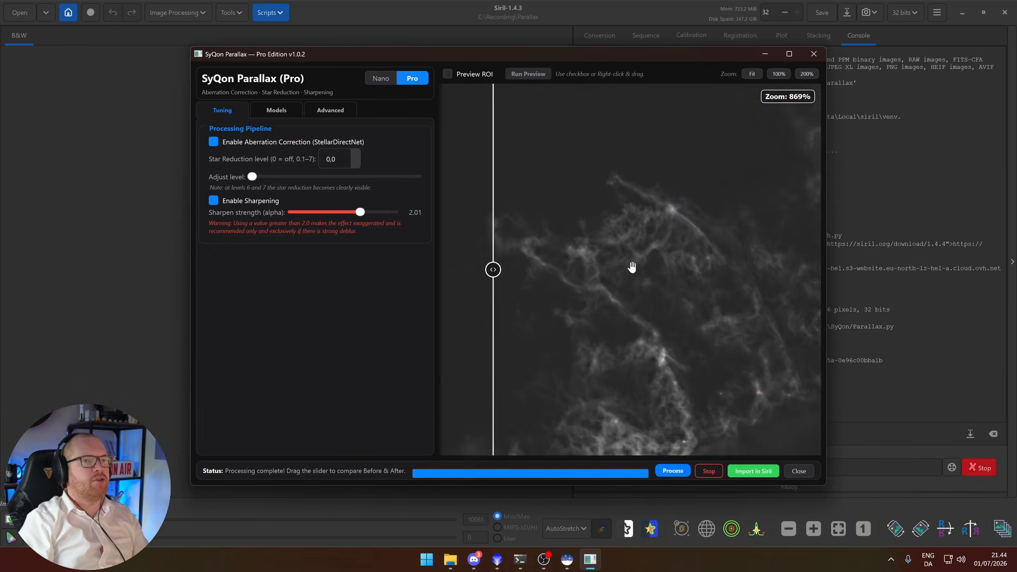
{"action": "scroll", "coordinate": [626, 273], "scroll_direction": "up", "scroll_amount": 4}
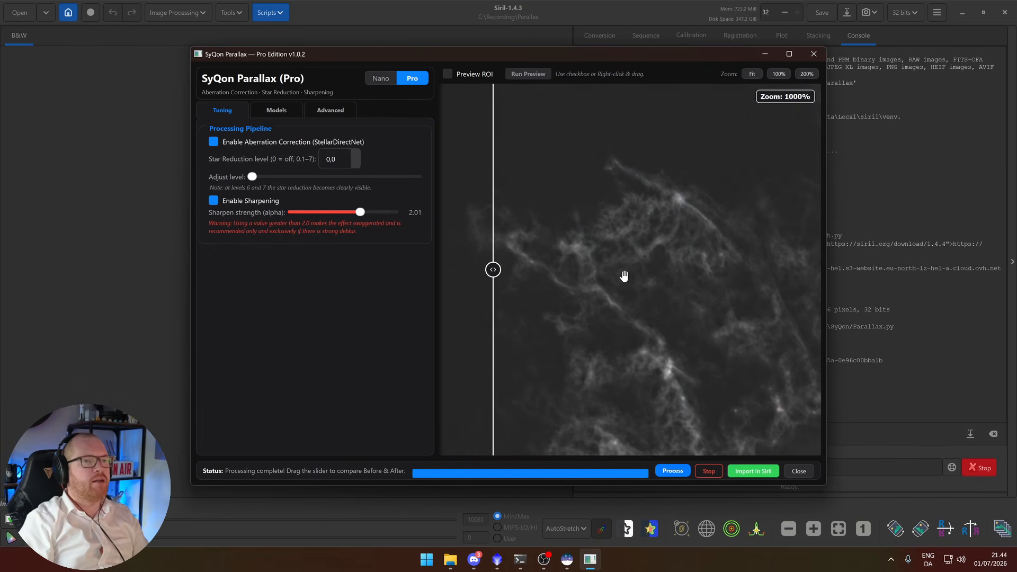
{"action": "mouse_move", "coordinate": [492, 270]}
{"action": "left_mouse_down"}
{"action": "mouse_move", "coordinate": [817, 294]}
{"action": "mouse_move", "coordinate": [615, 270]}
{"action": "mouse_move", "coordinate": [458, 268]}
{"action": "mouse_move", "coordinate": [774, 270]}
{"action": "mouse_move", "coordinate": [508, 264]}
{"action": "left_mouse_up"}
Process the starless Veil image with a sharpen strength of 3.00 and compare its filaments before and after.
{"action": "left_click_drag", "start_coordinate": [360, 212], "coordinate": [394, 213]}
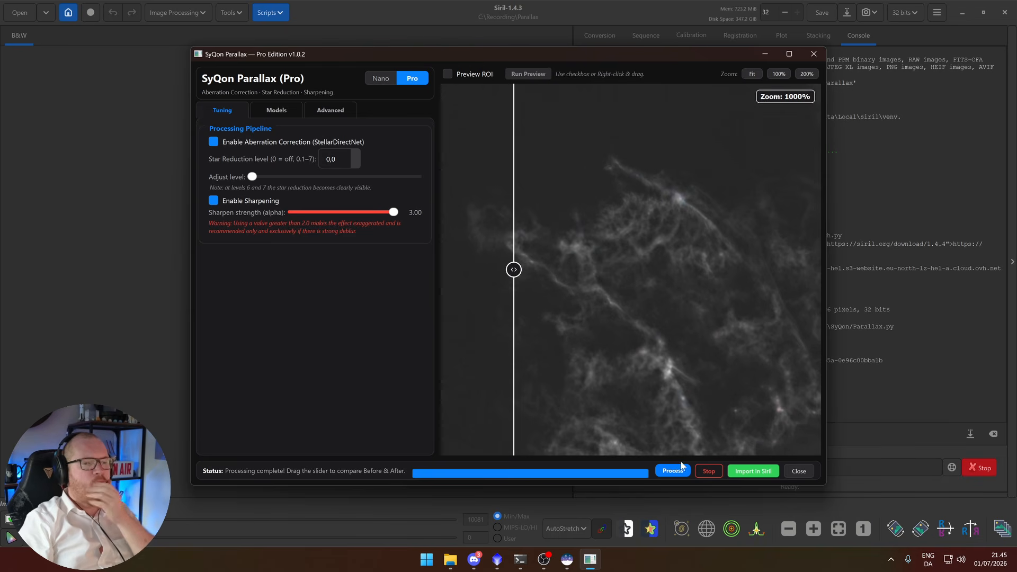
{"action": "left_click", "coordinate": [681, 468]}
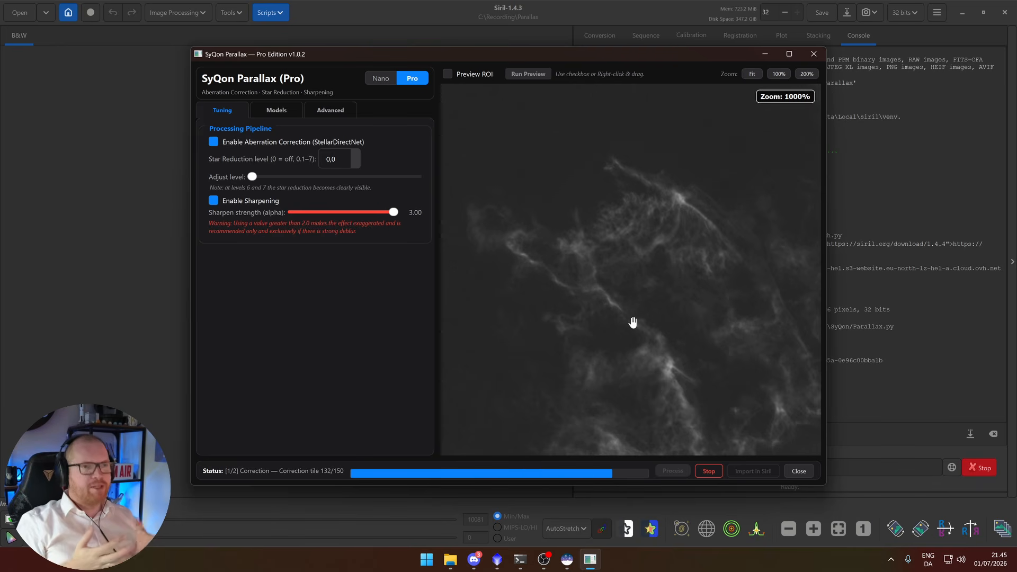
{"action": "mouse_move", "coordinate": [454, 311]}
{"action": "left_mouse_down"}
{"action": "mouse_move", "coordinate": [720, 336]}
{"action": "mouse_move", "coordinate": [514, 331]}
{"action": "mouse_move", "coordinate": [463, 325]}
{"action": "mouse_move", "coordinate": [727, 325]}
{"action": "mouse_move", "coordinate": [469, 311]}
{"action": "left_mouse_up"}
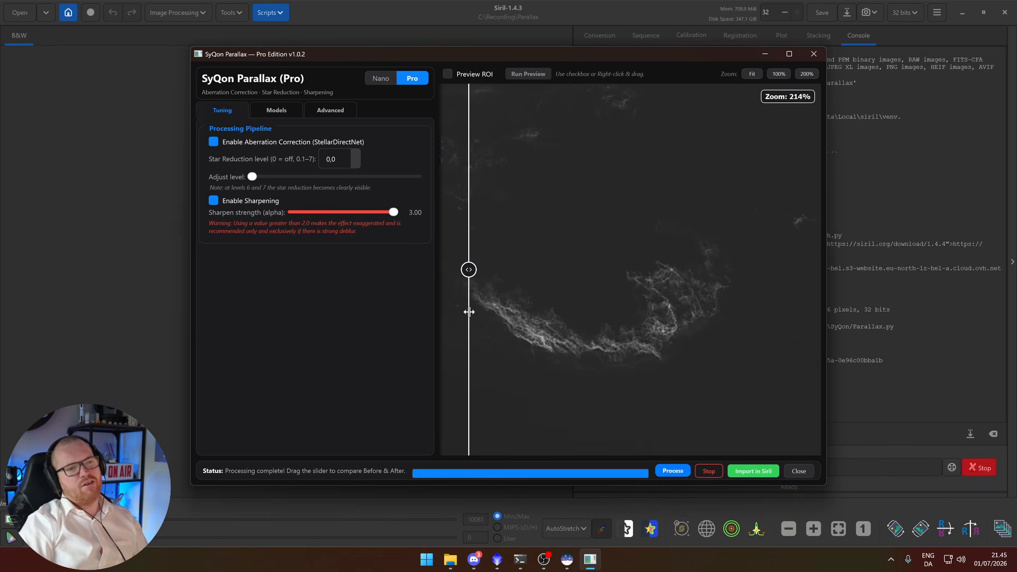
{"action": "scroll", "coordinate": [625, 330], "scroll_direction": "up", "scroll_amount": 2}
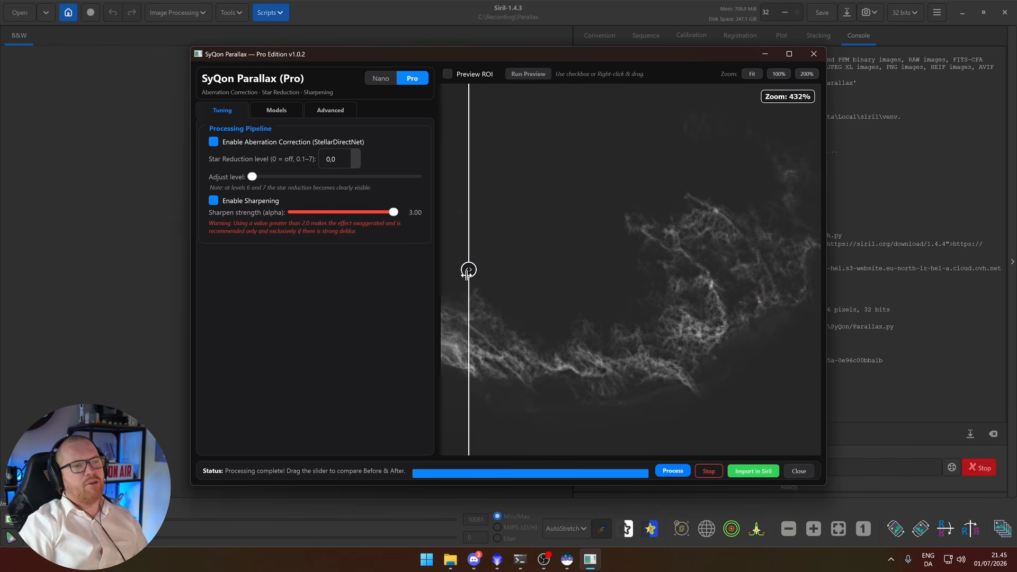
{"action": "mouse_move", "coordinate": [467, 273]}
{"action": "left_mouse_down"}
{"action": "mouse_move", "coordinate": [815, 314]}
{"action": "mouse_move", "coordinate": [444, 319]}
{"action": "mouse_move", "coordinate": [751, 320]}
{"action": "mouse_move", "coordinate": [443, 296]}
{"action": "mouse_move", "coordinate": [462, 286]}
{"action": "left_mouse_up"}
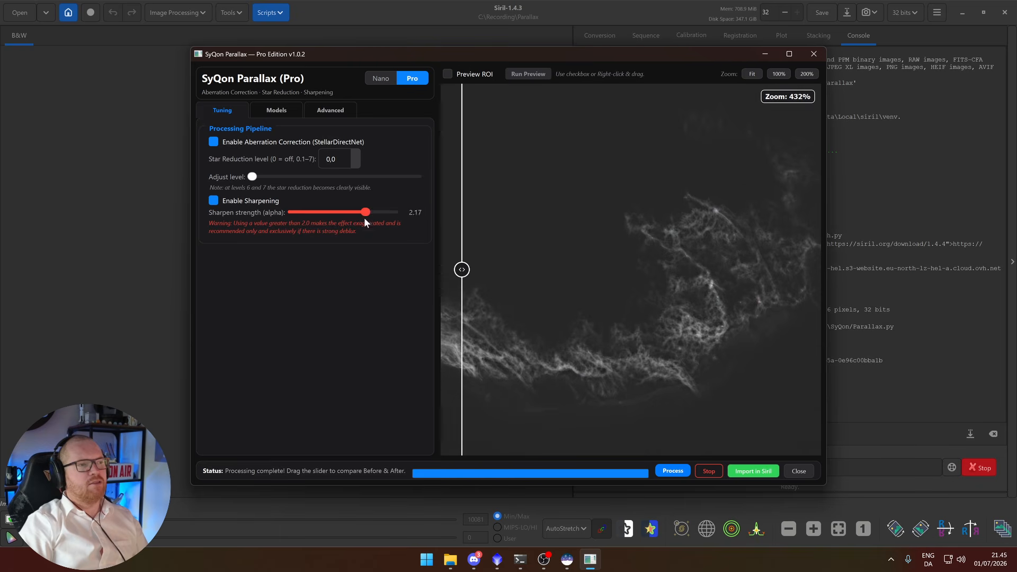
Set the sharpen strength to 1.84 and process the starless Veil image again.
{"action": "left_click_drag", "start_coordinate": [365, 222], "coordinate": [349, 225]}
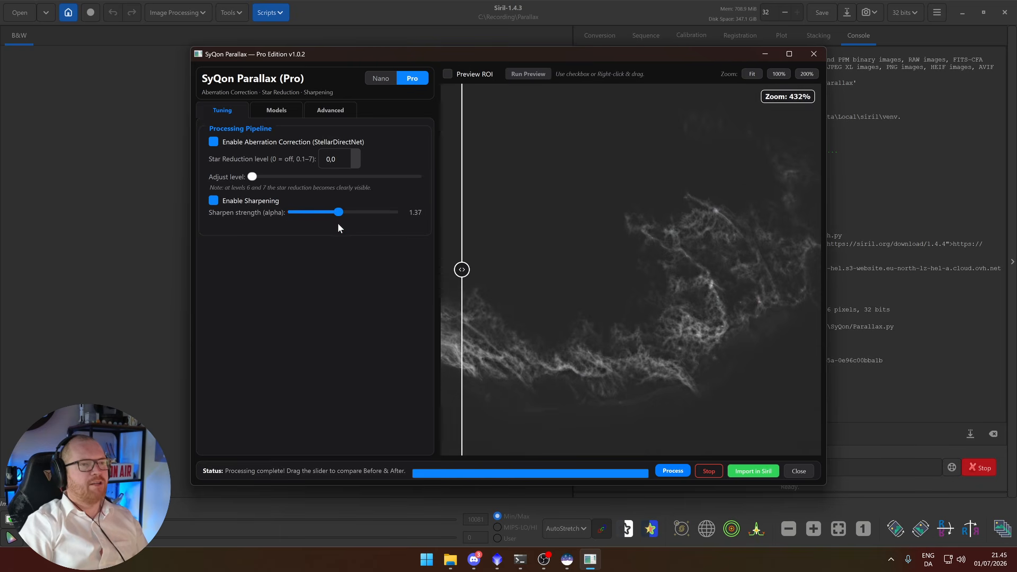
{"action": "left_click_drag", "start_coordinate": [338, 224], "coordinate": [353, 228]}
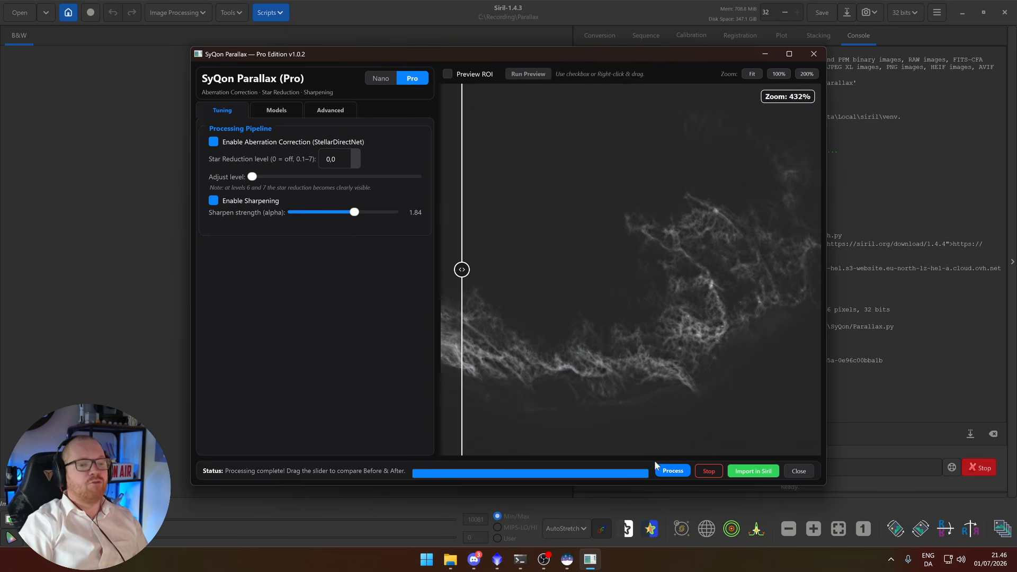
{"action": "left_click", "coordinate": [672, 472]}
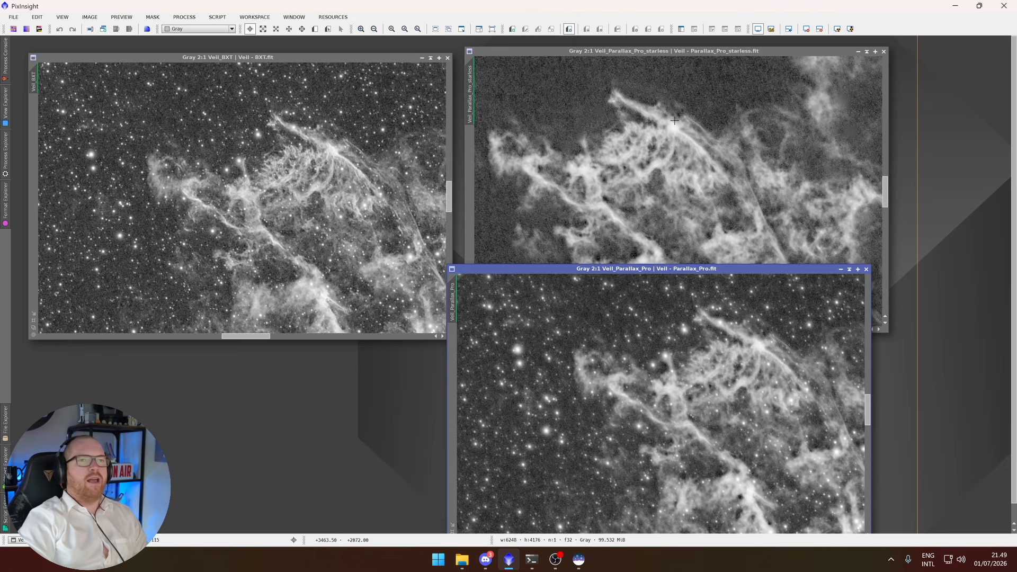
In PixInsight, align the Veil Parallax Pro image beneath its starless version to compare their filaments with the BXT image.
{"action": "left_click_drag", "start_coordinate": [665, 268], "coordinate": [678, 232]}
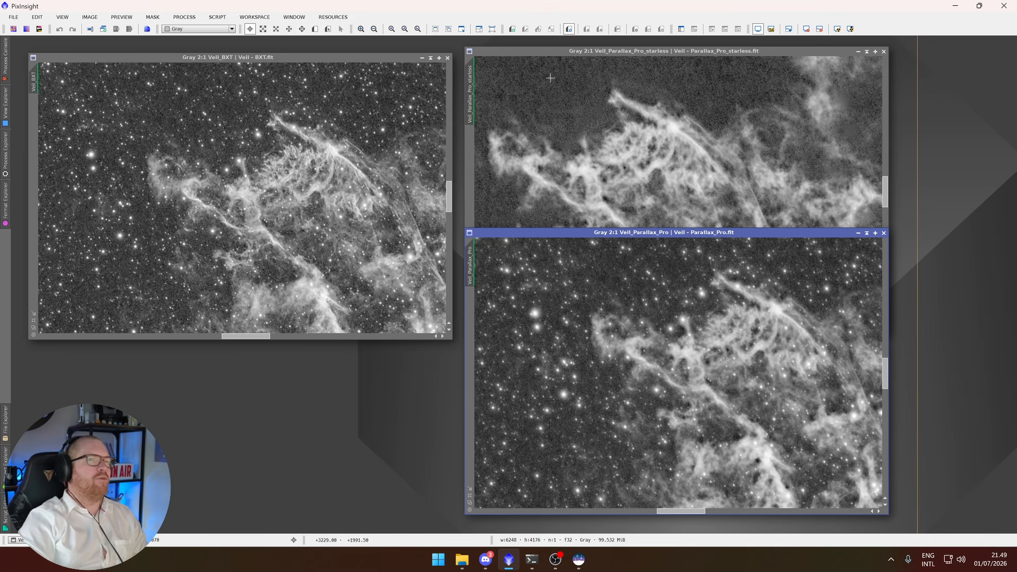
{"action": "left_click_drag", "start_coordinate": [631, 236], "coordinate": [628, 231]}
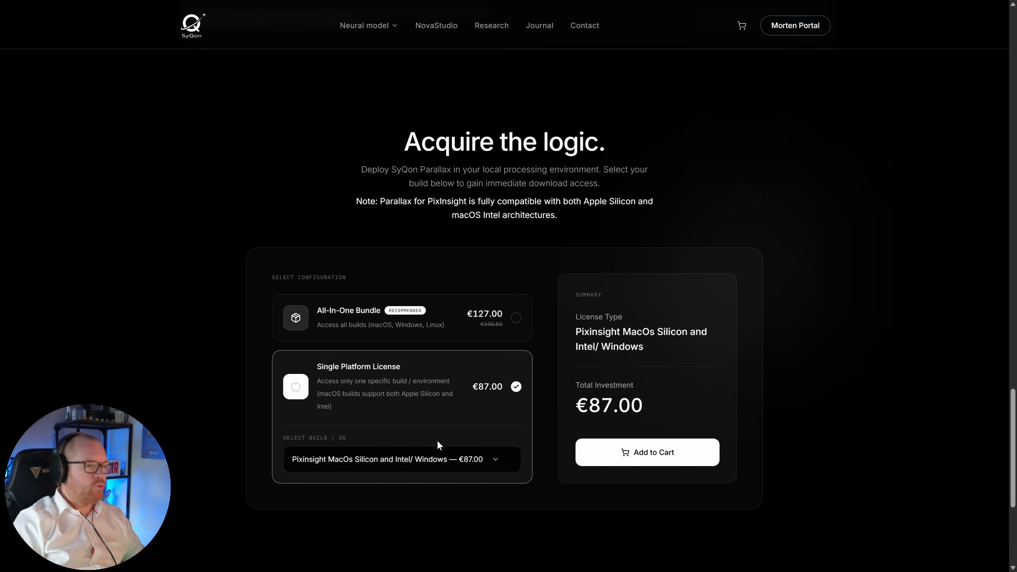
On the SyQon Parallax purchase page, choose the Siril/Seti Astro Suite build for the Single Platform License.
{"action": "left_click", "coordinate": [453, 464]}
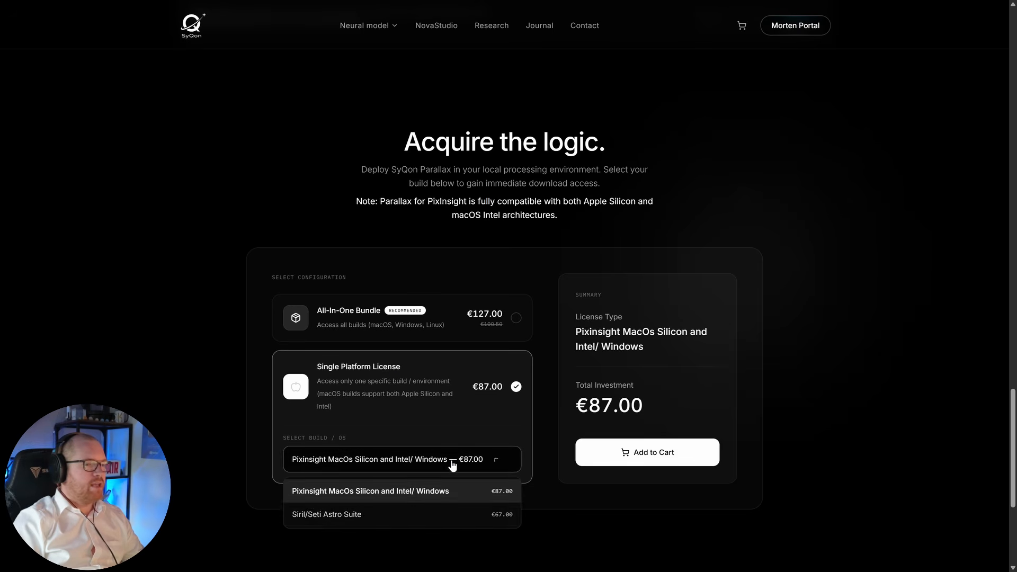
{"action": "left_click", "coordinate": [454, 520]}
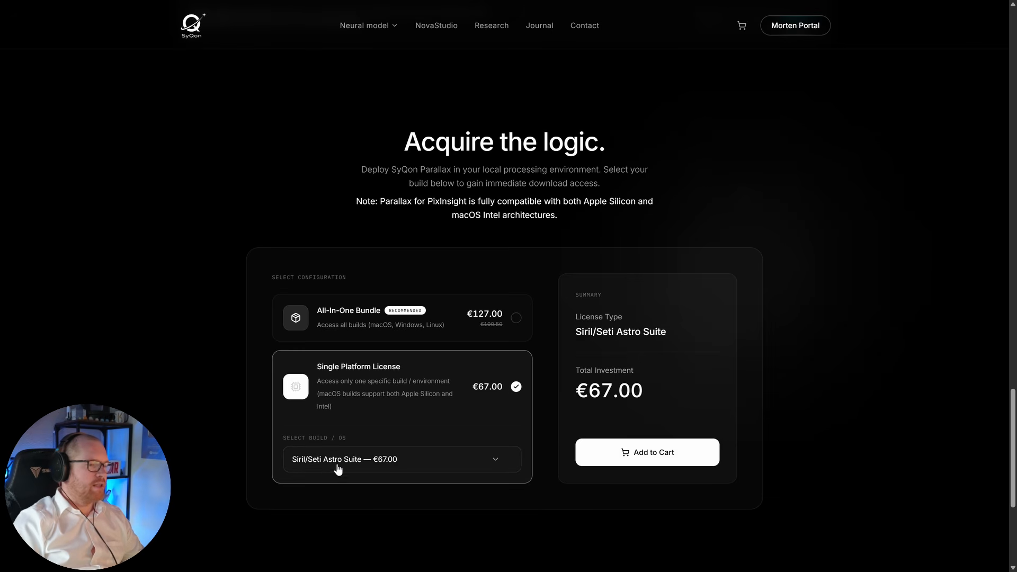